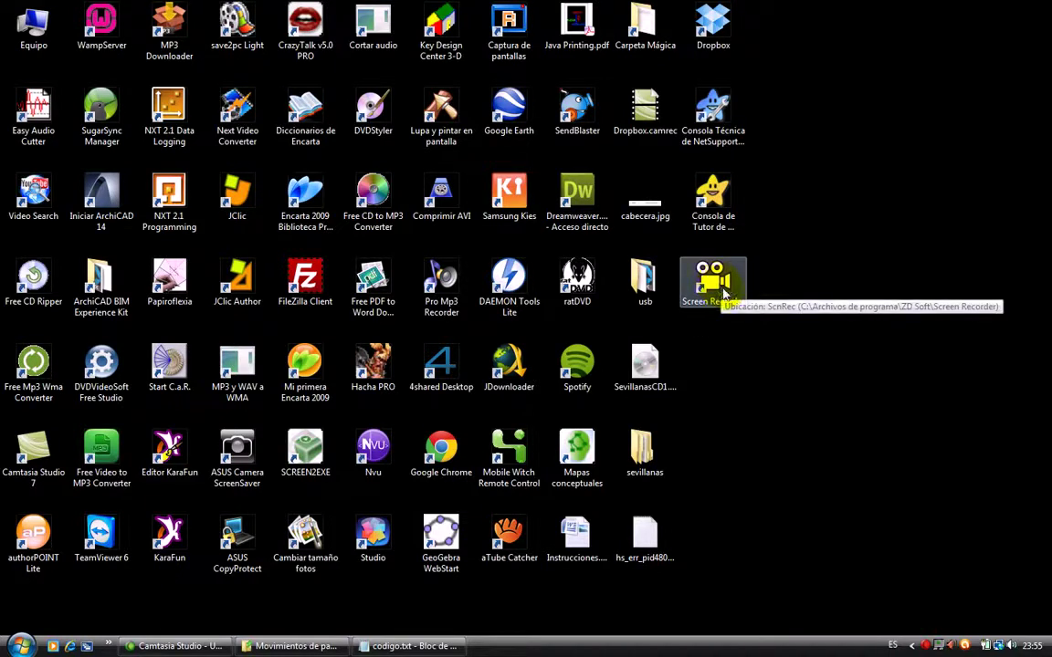
# Bring up codigo.txt and move its window down to uncover the Screen Recorder shortcut while keeping the registration details readable.
pyautogui.click(402, 647)
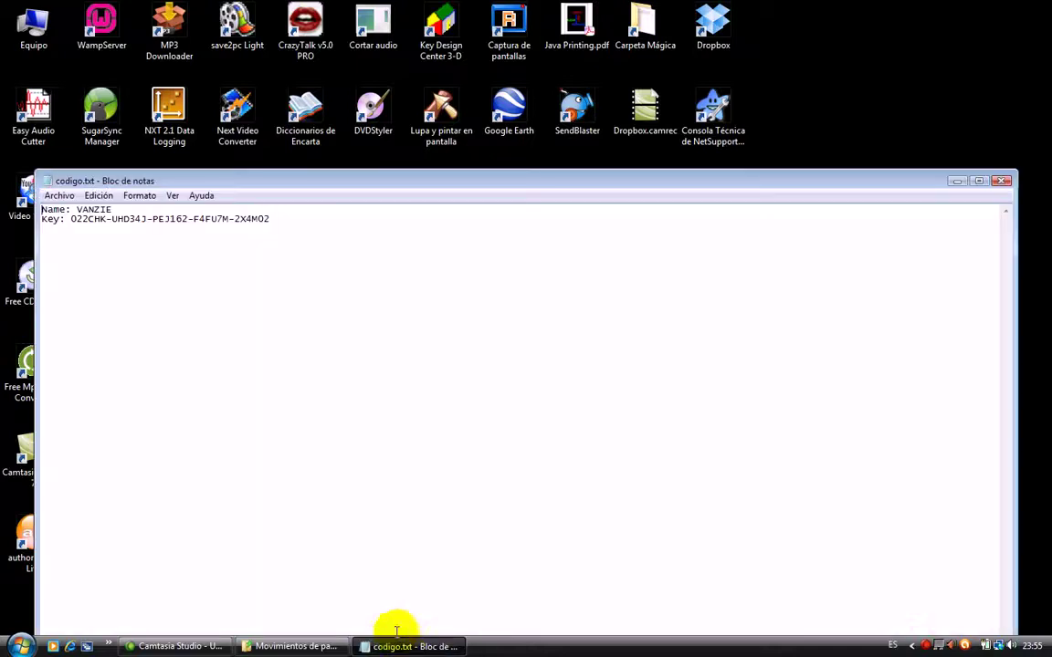
pyautogui.doubleClick(94, 210)
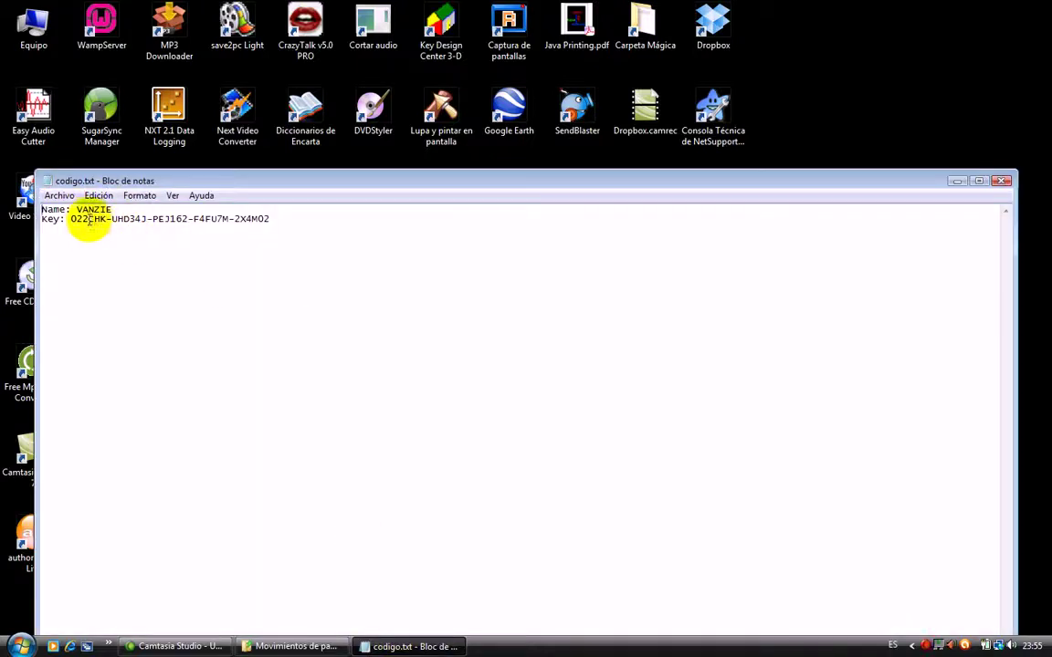
pyautogui.click(46, 207)
pyautogui.moveTo(402, 190); pyautogui.dragTo(424, 569)
# Launch Screen Recorder from the desktop, dismiss the hotkey configuration unchanged and reposition the program window.
pyautogui.click(715, 288)
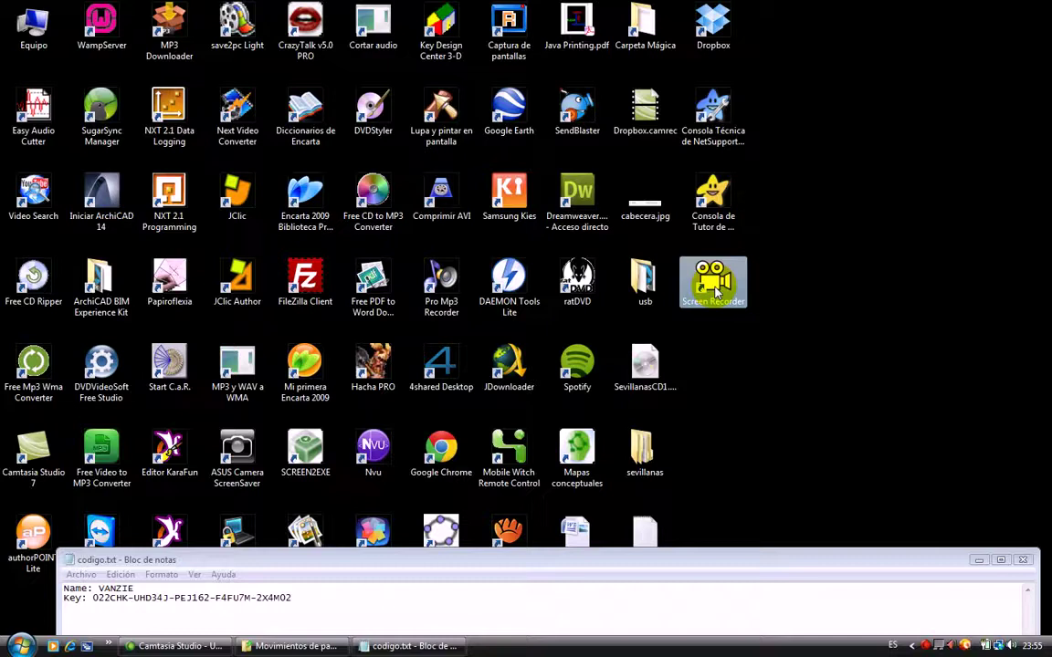
pyautogui.doubleClick(715, 288)
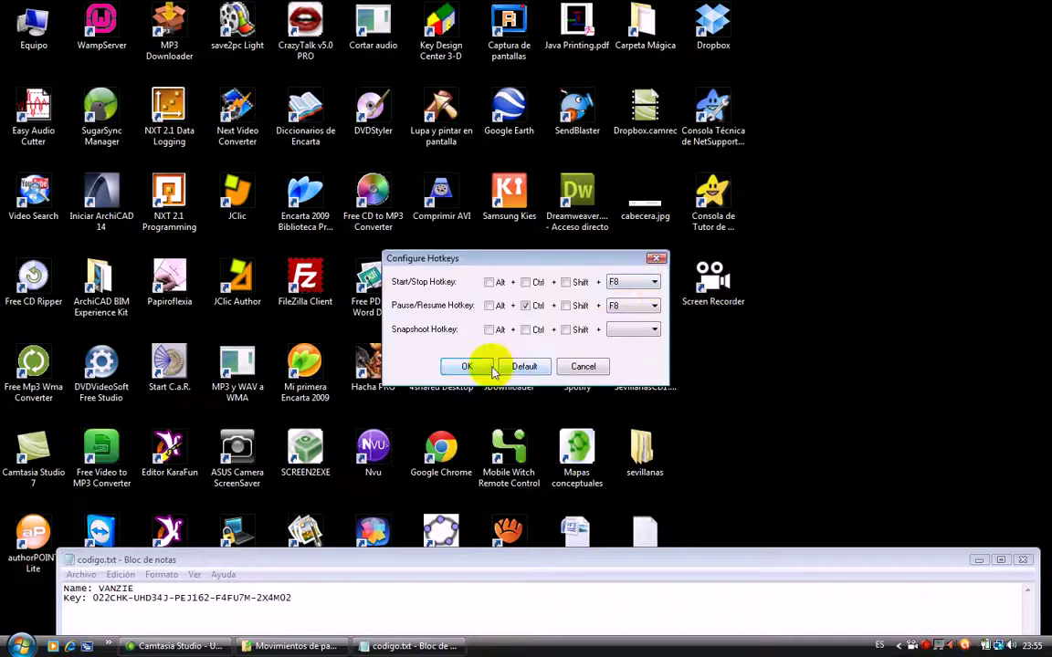
pyautogui.click(657, 261)
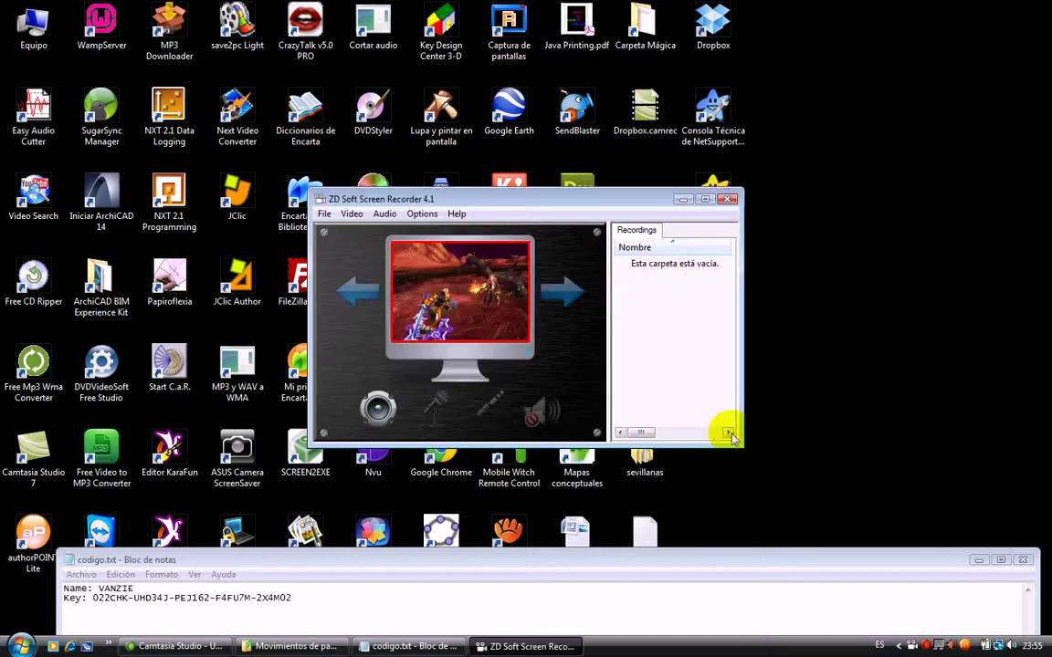
pyautogui.moveTo(527, 207); pyautogui.dragTo(485, 155)
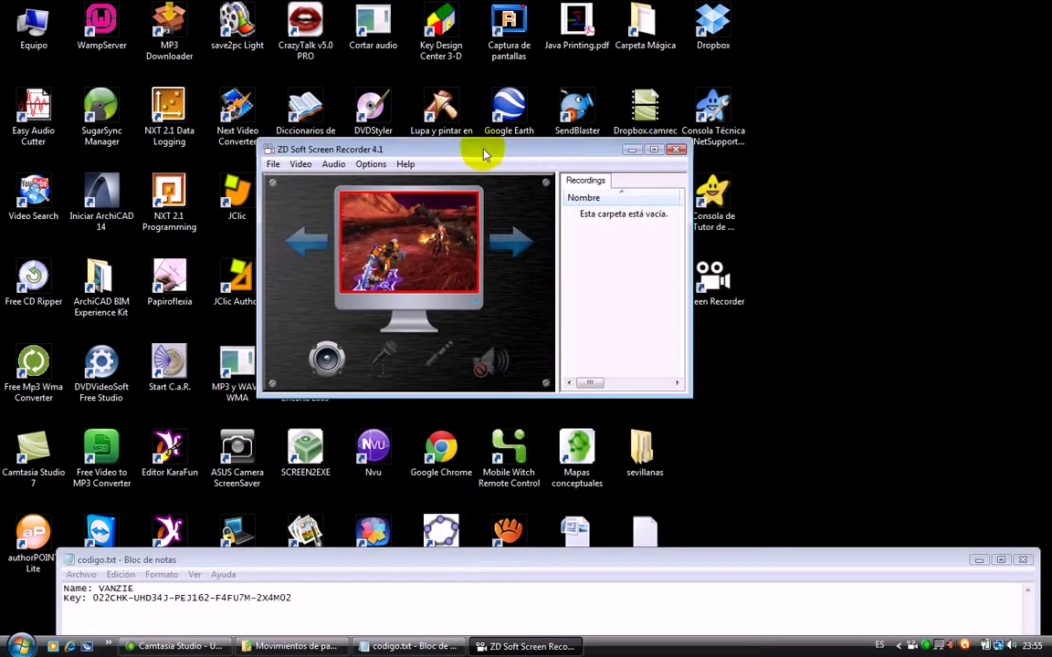
# Exit Screen Recorder and enter the registration name in the key form offered by the trial reminder.
pyautogui.click(677, 150)
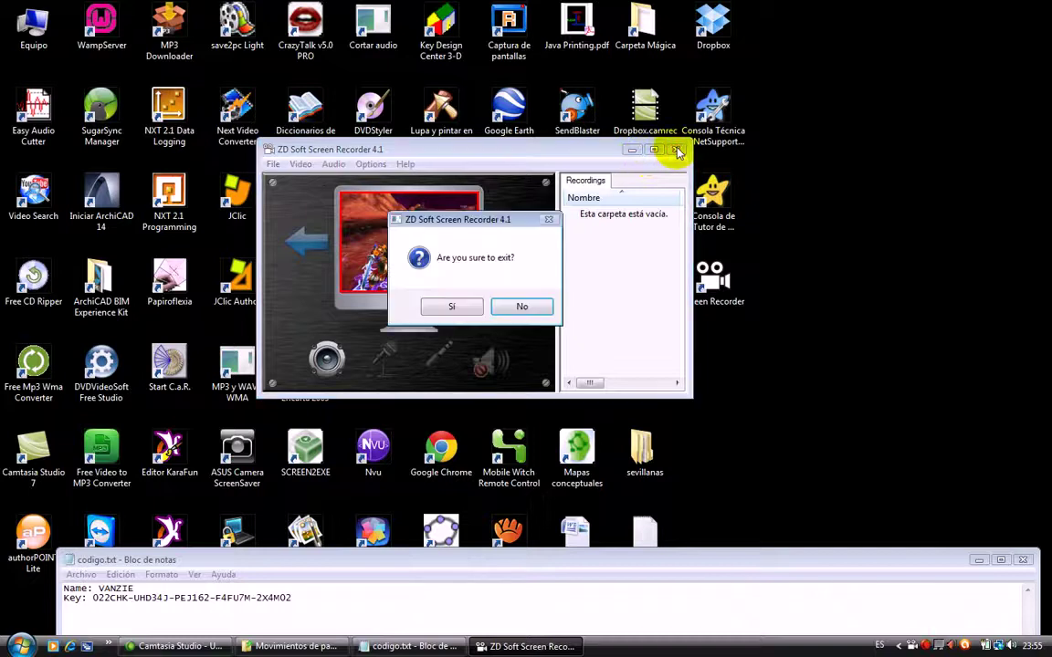
pyautogui.click(452, 306)
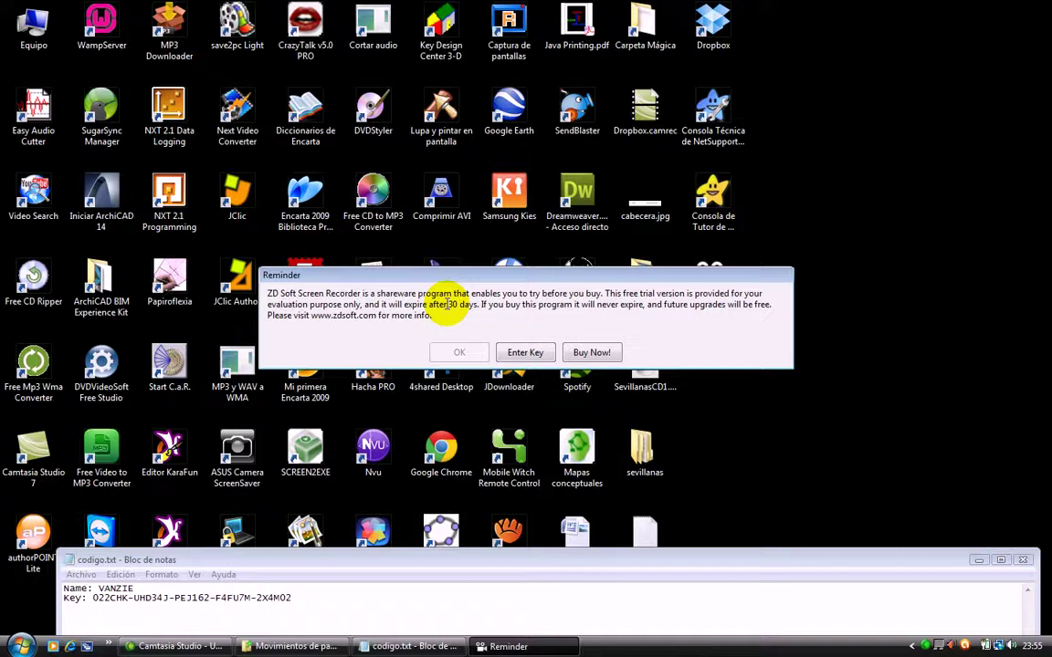
pyautogui.click(524, 354)
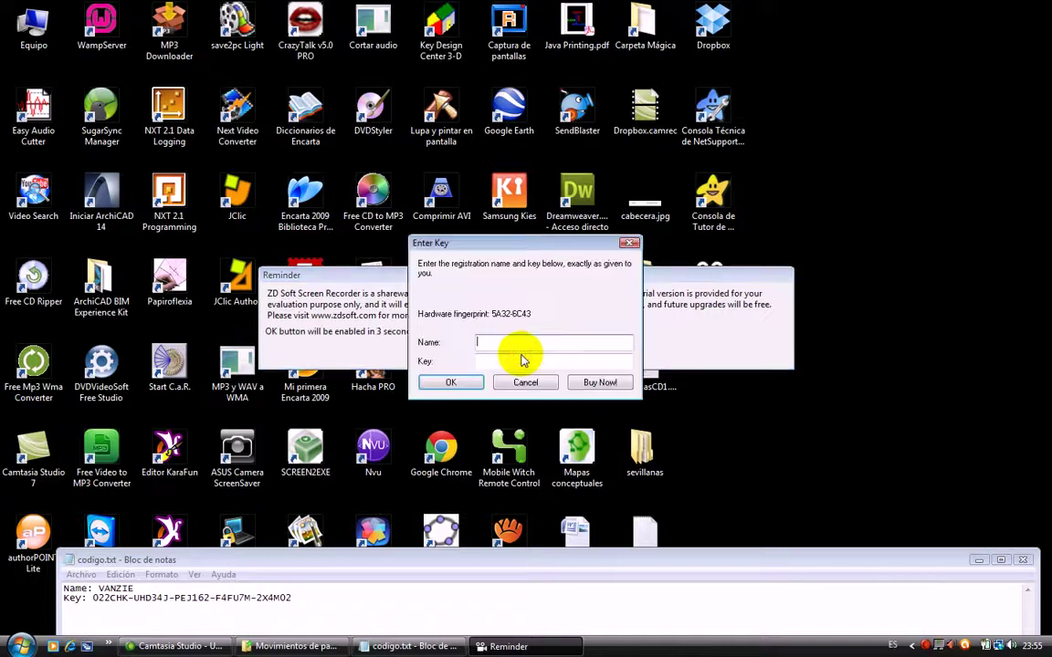
pyautogui.click(520, 345)
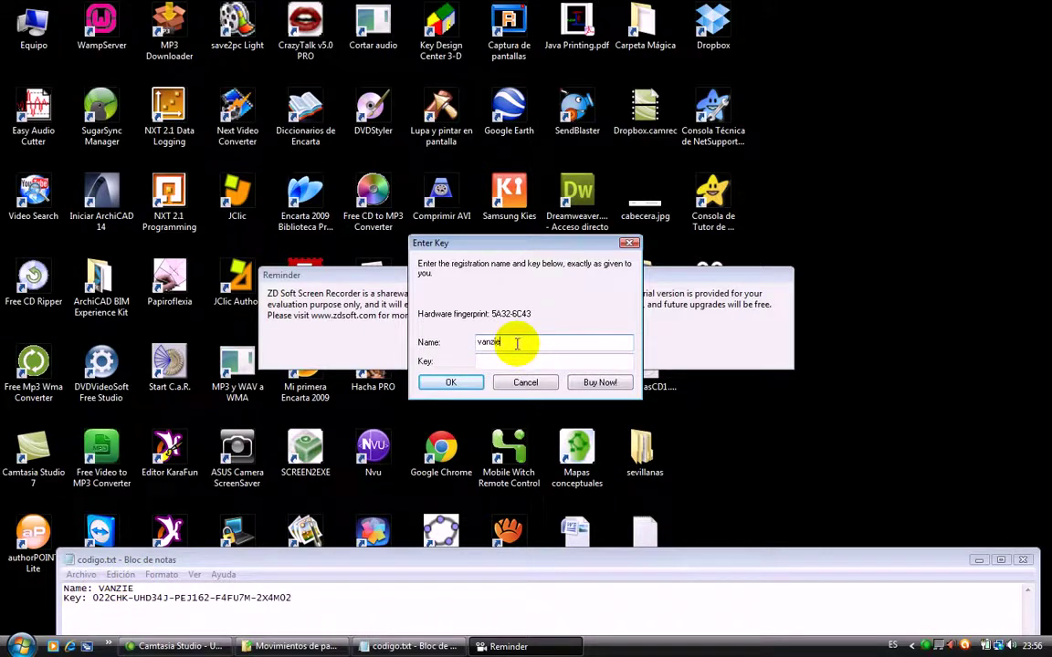
# Copy the licence key from codigo.txt into the Key field and submit the registration.
pyautogui.click(224, 604)
pyautogui.moveTo(223, 605); pyautogui.dragTo(99, 598)
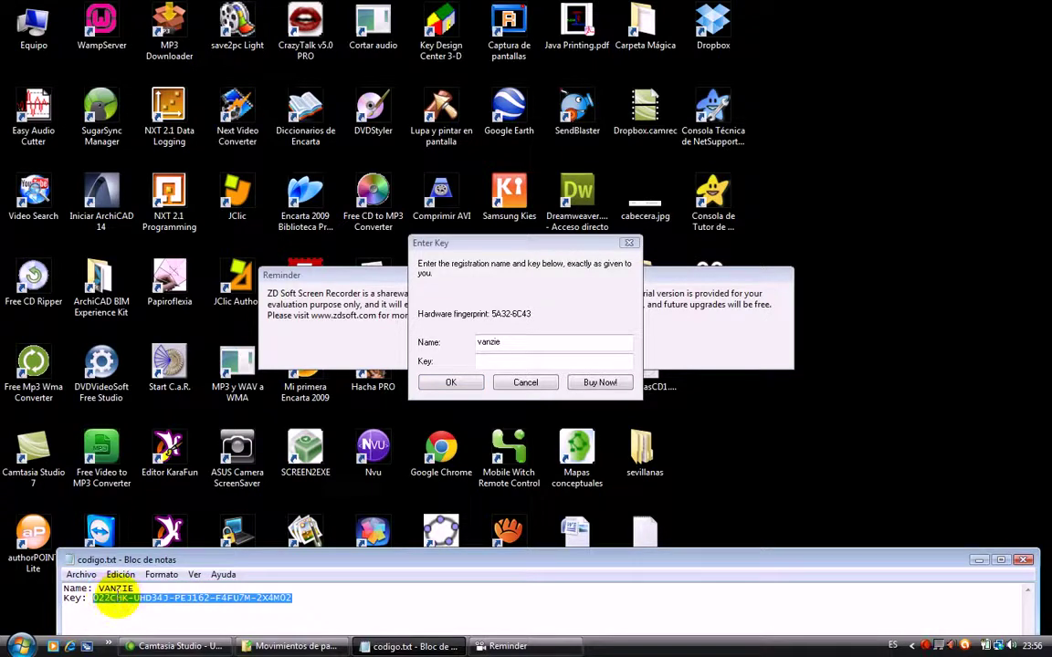
pyautogui.rightClick(117, 598)
pyautogui.click(159, 442)
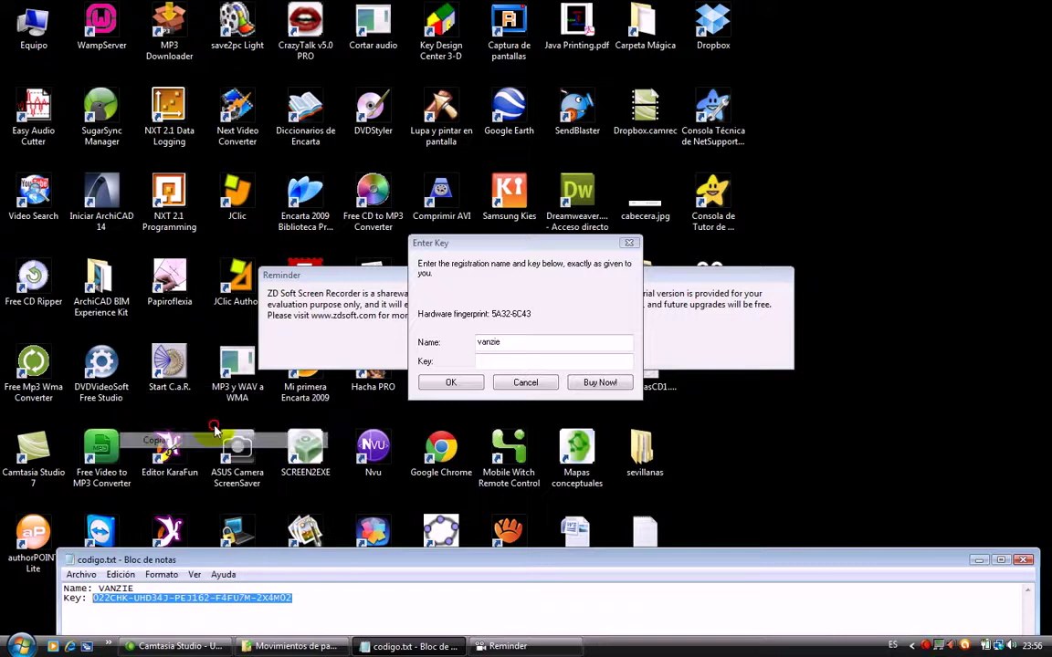
pyautogui.rightClick(485, 363)
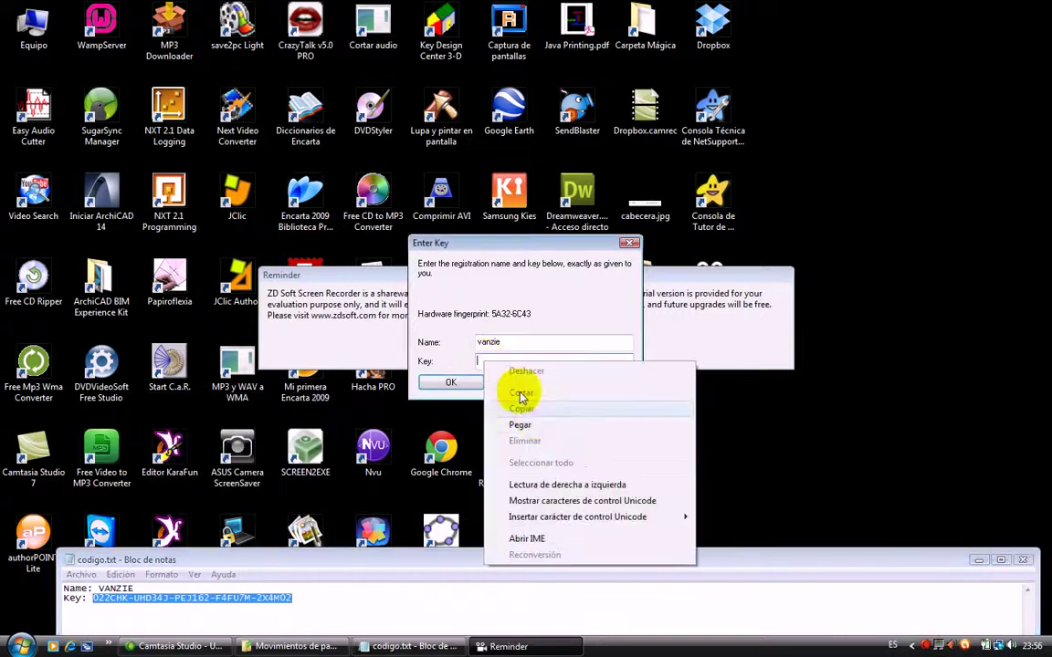
pyautogui.click(521, 426)
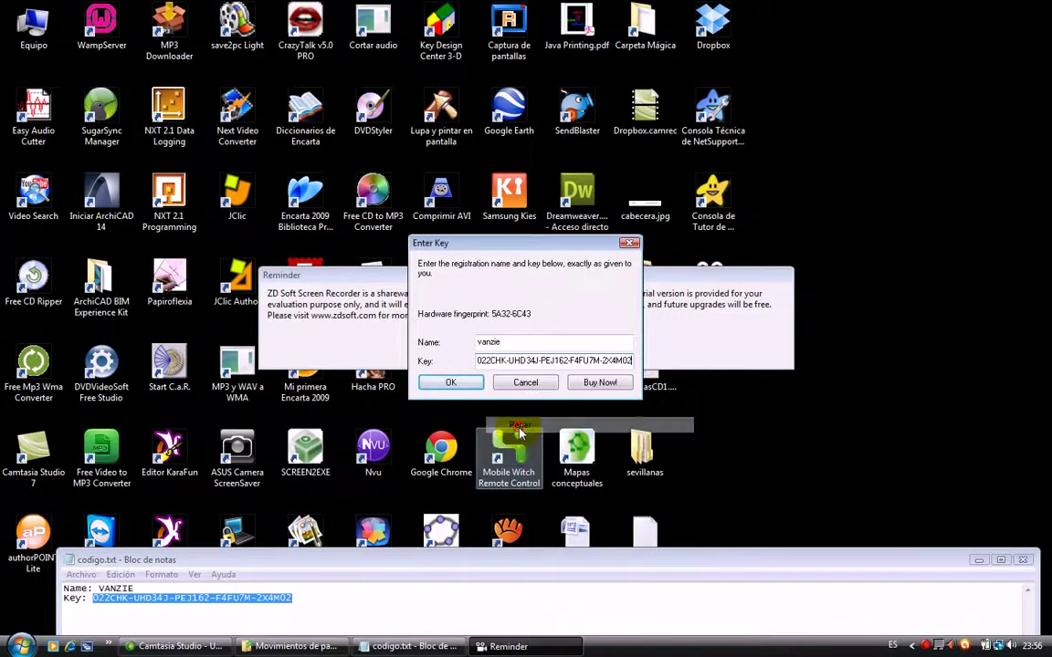
pyautogui.click(461, 384)
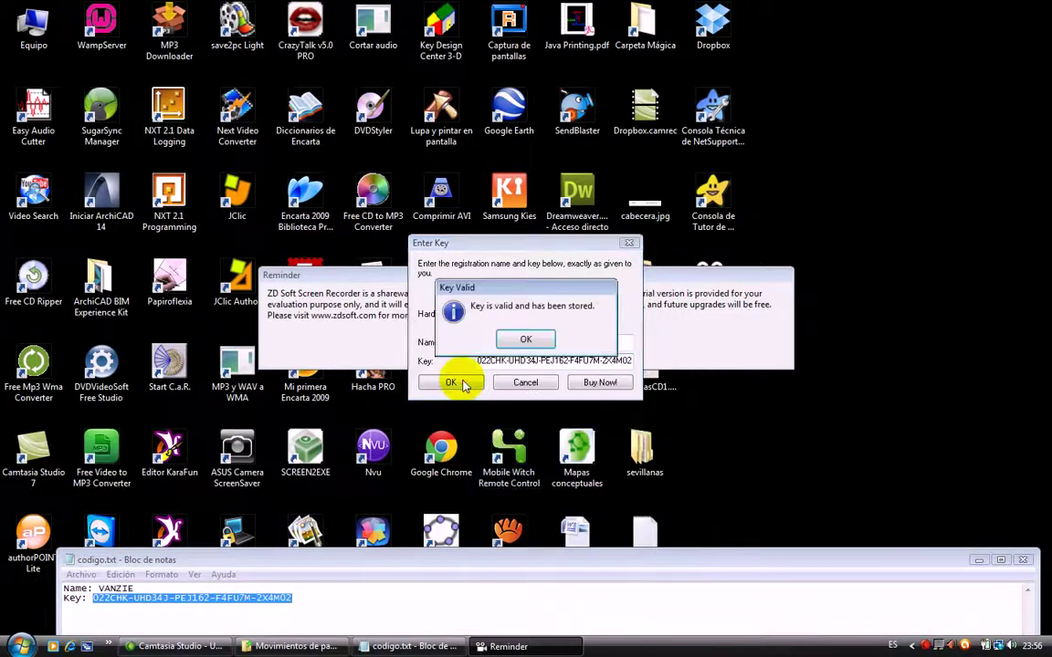
pyautogui.click(531, 337)
# Close codigo.txt and relaunch Screen Recorder with the entire desktop as its capture source.
pyautogui.moveTo(669, 559); pyautogui.dragTo(645, 305)
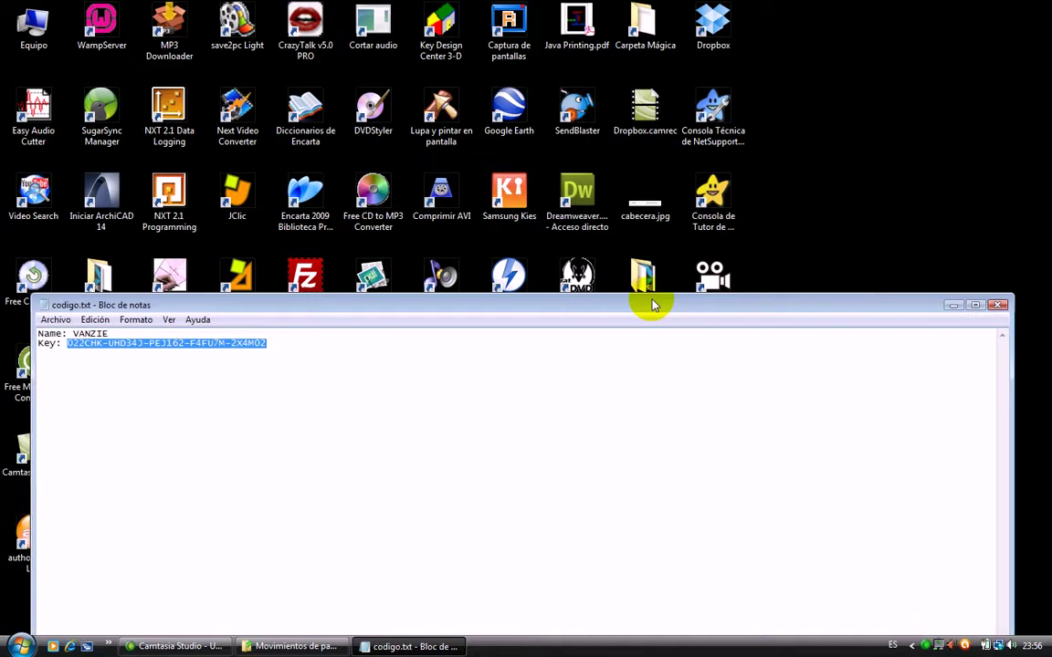
pyautogui.click(1000, 309)
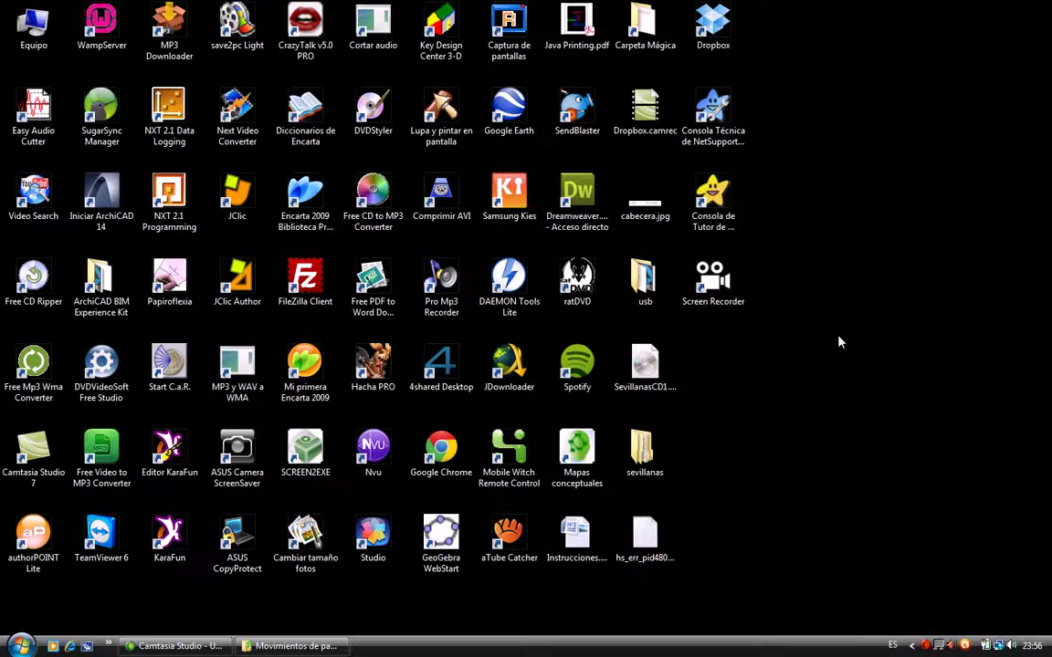
pyautogui.click(721, 289)
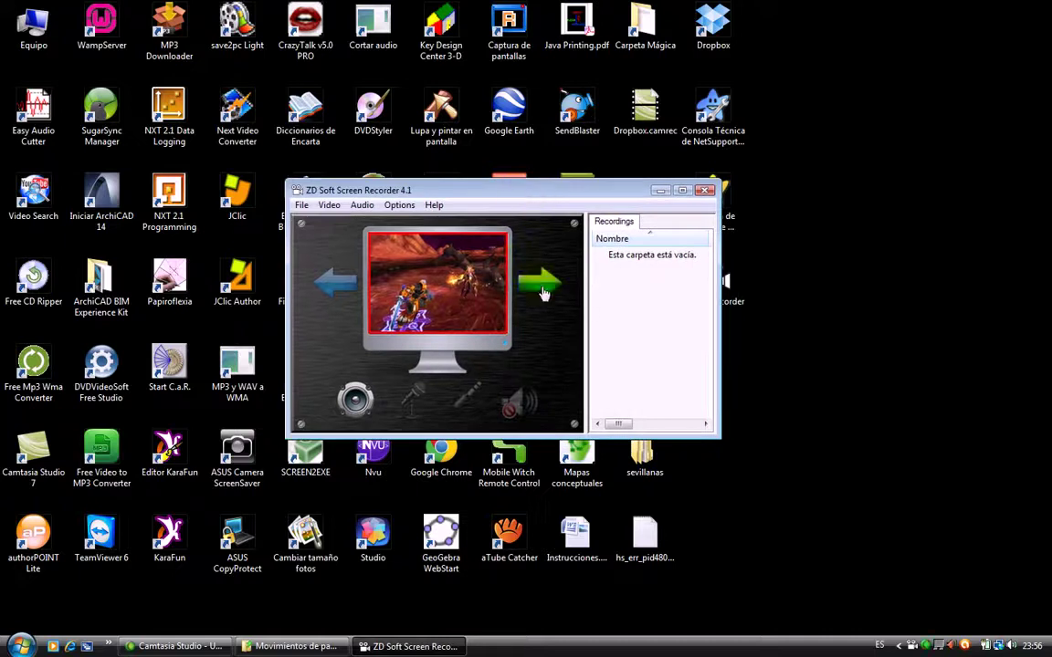
pyautogui.click(329, 292)
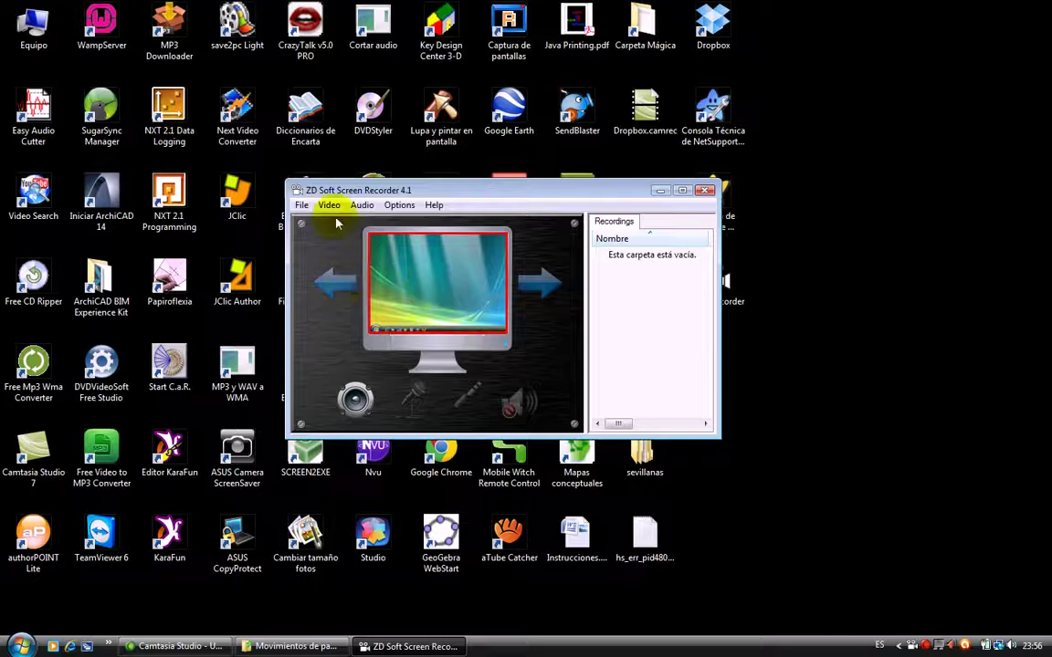
# Set the output file formats to .avi for recordings and .jpg for screenshots.
pyautogui.click(302, 206)
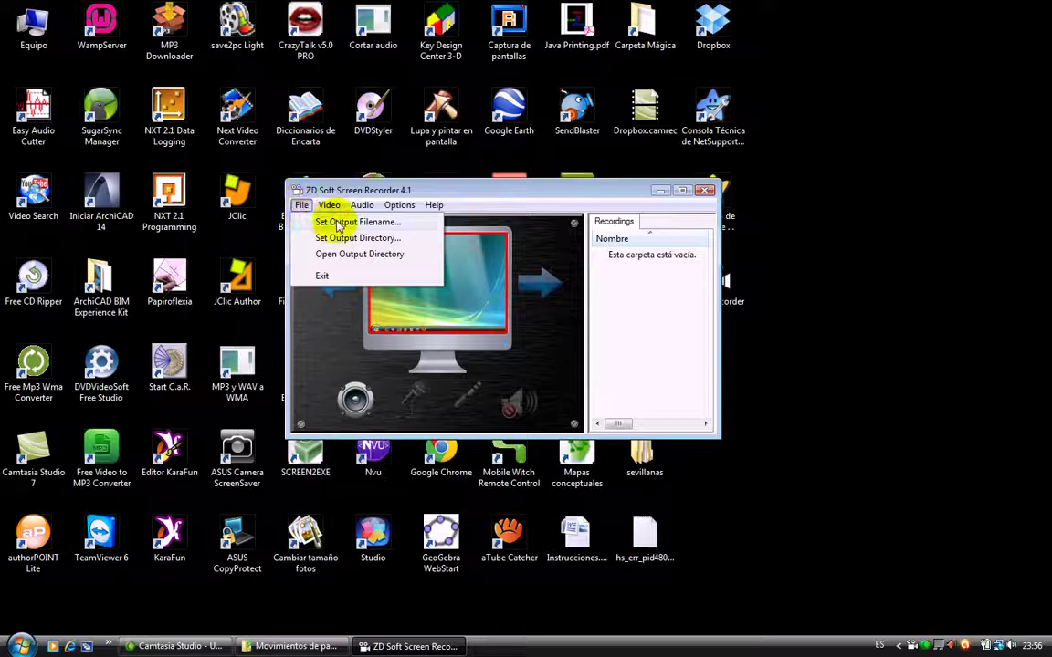
pyautogui.click(337, 226)
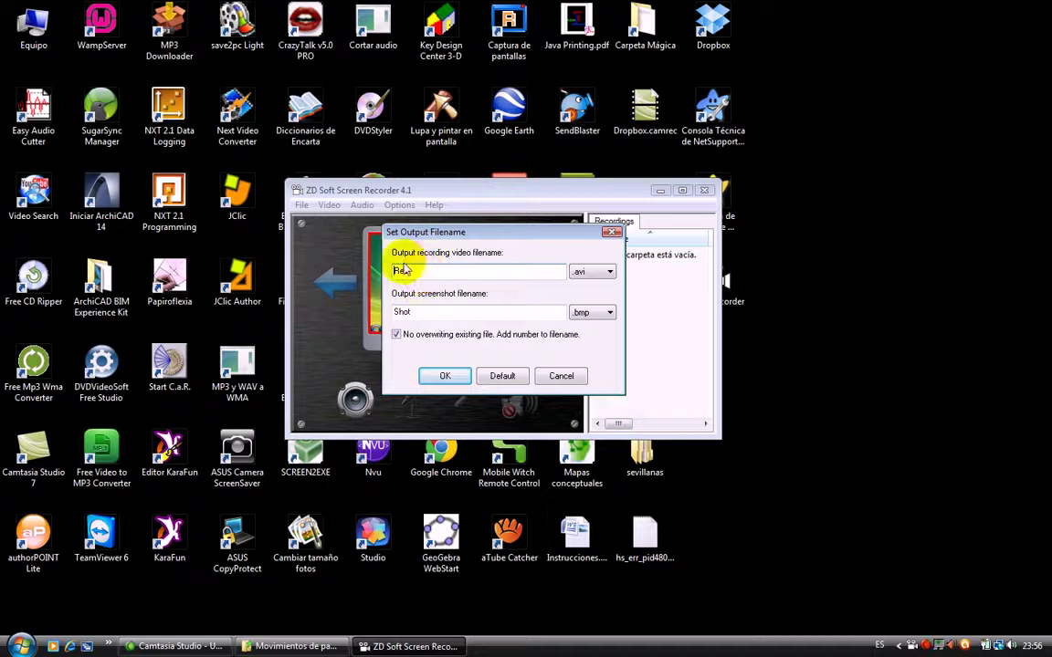
pyautogui.moveTo(511, 234); pyautogui.dragTo(444, 255)
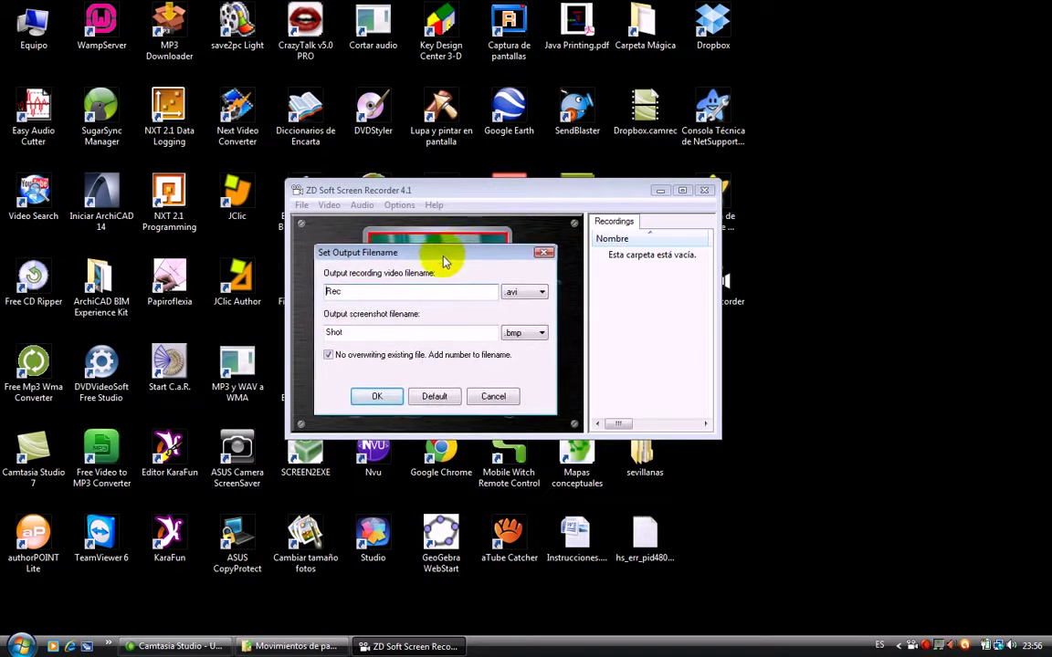
pyautogui.click(537, 293)
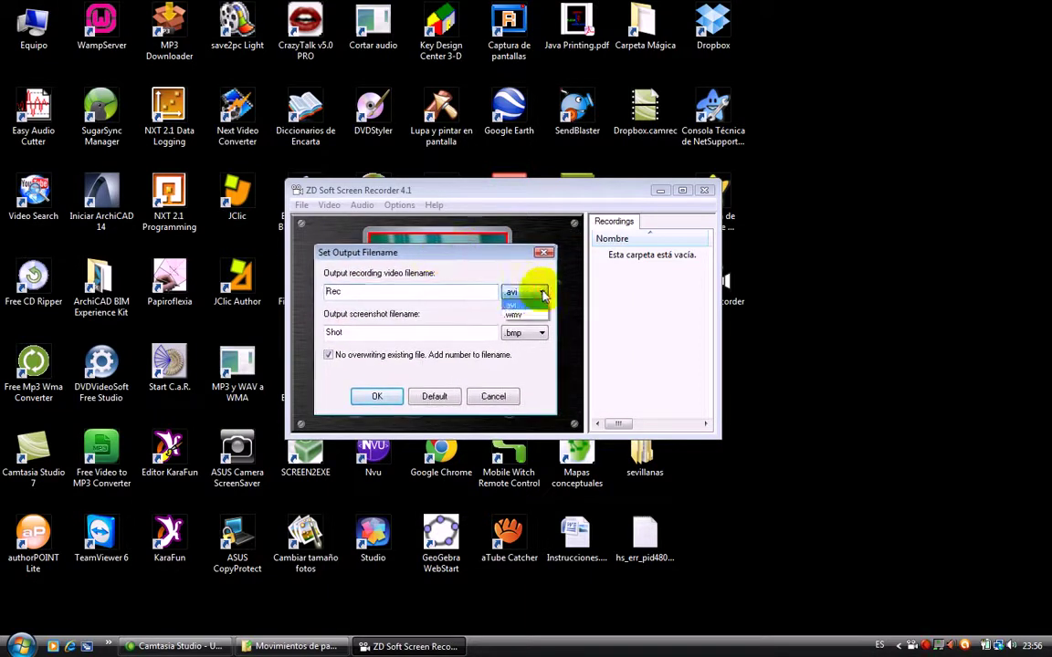
pyautogui.click(521, 304)
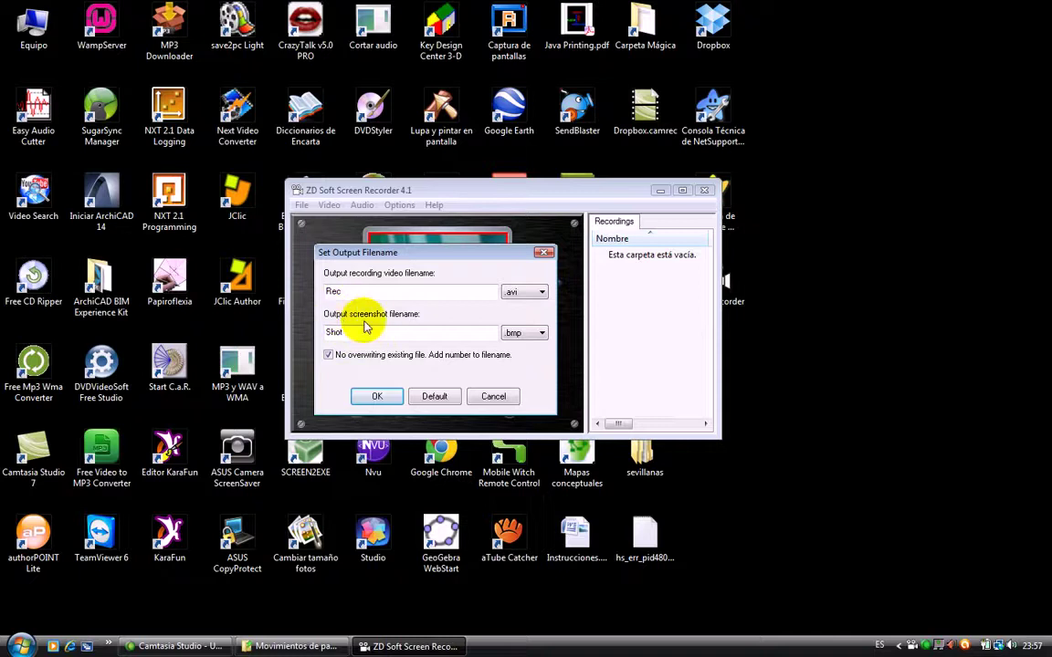
pyautogui.click(542, 334)
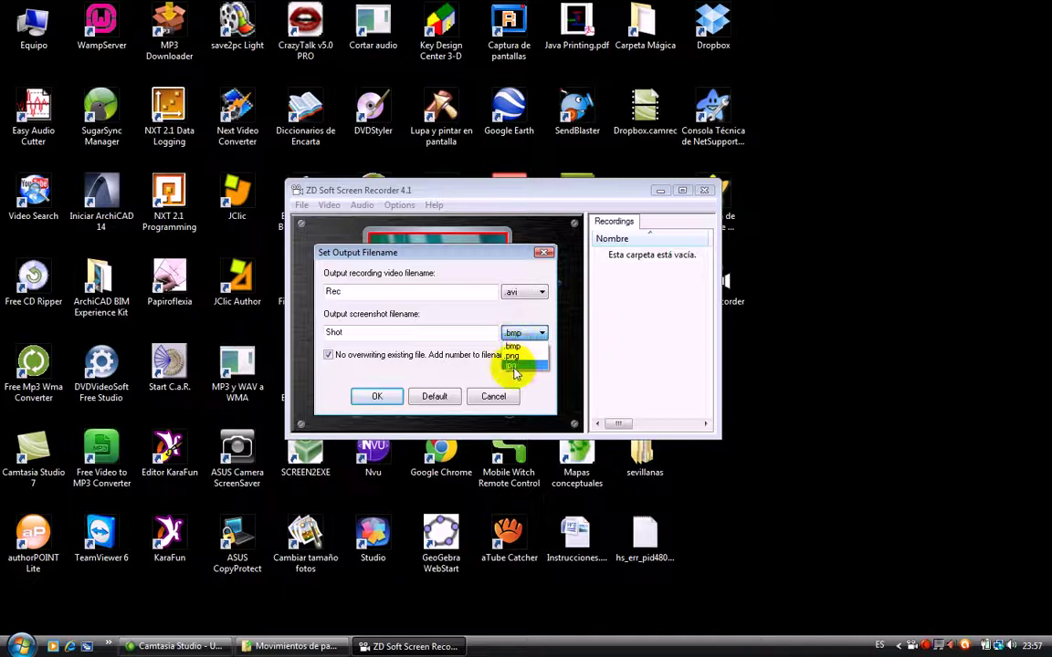
pyautogui.click(511, 366)
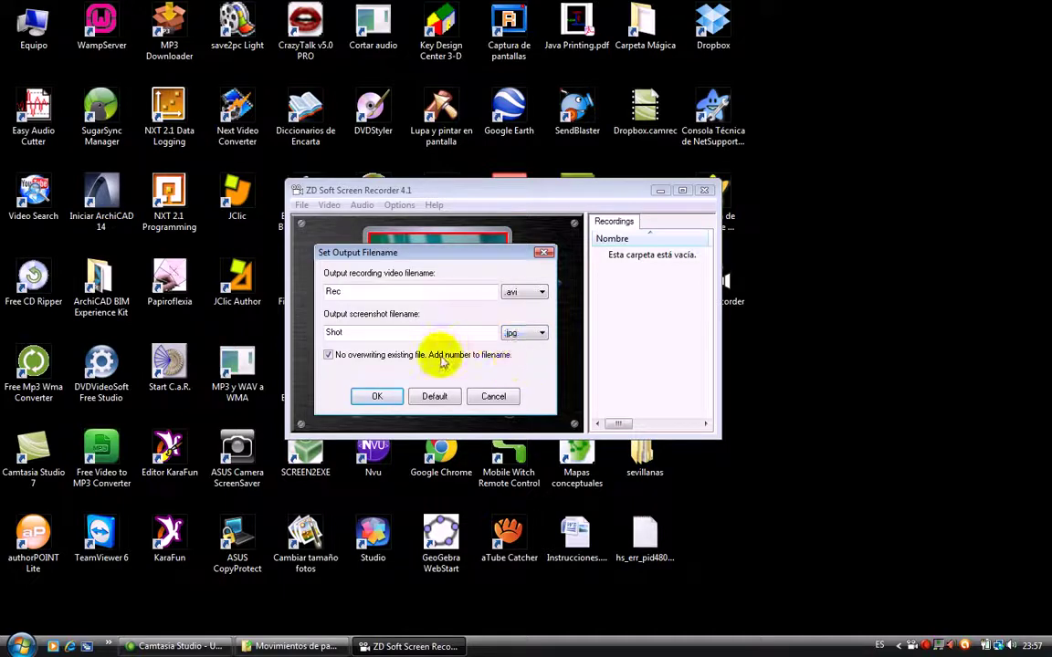
pyautogui.click(379, 396)
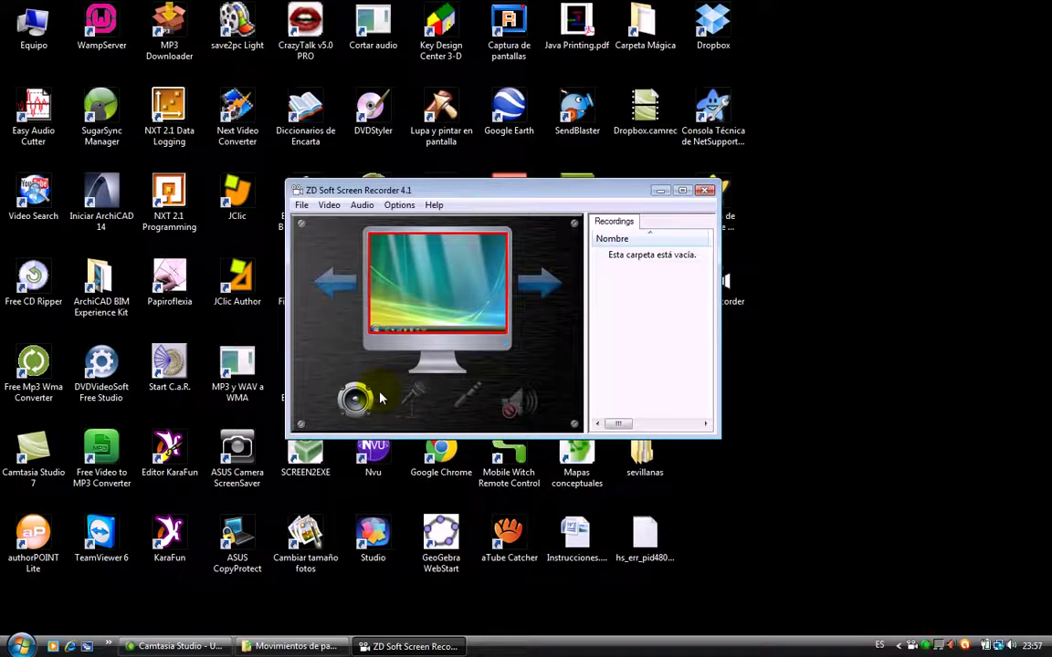
# Examine the folders available as output directory for the recordings, leaving the current folder unchanged.
pyautogui.click(303, 206)
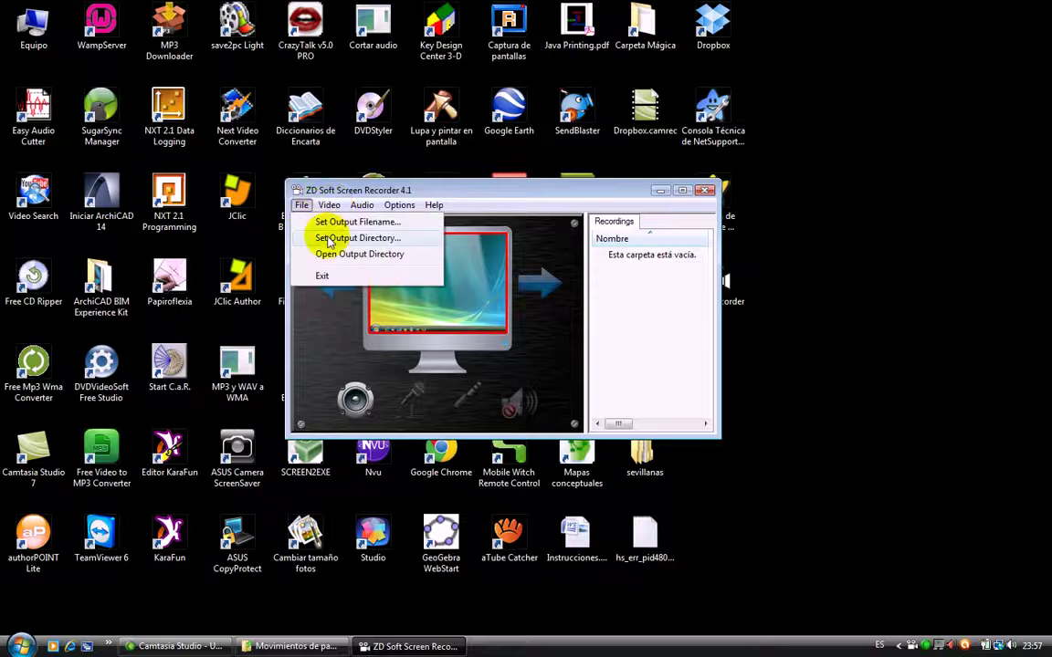
pyautogui.click(327, 238)
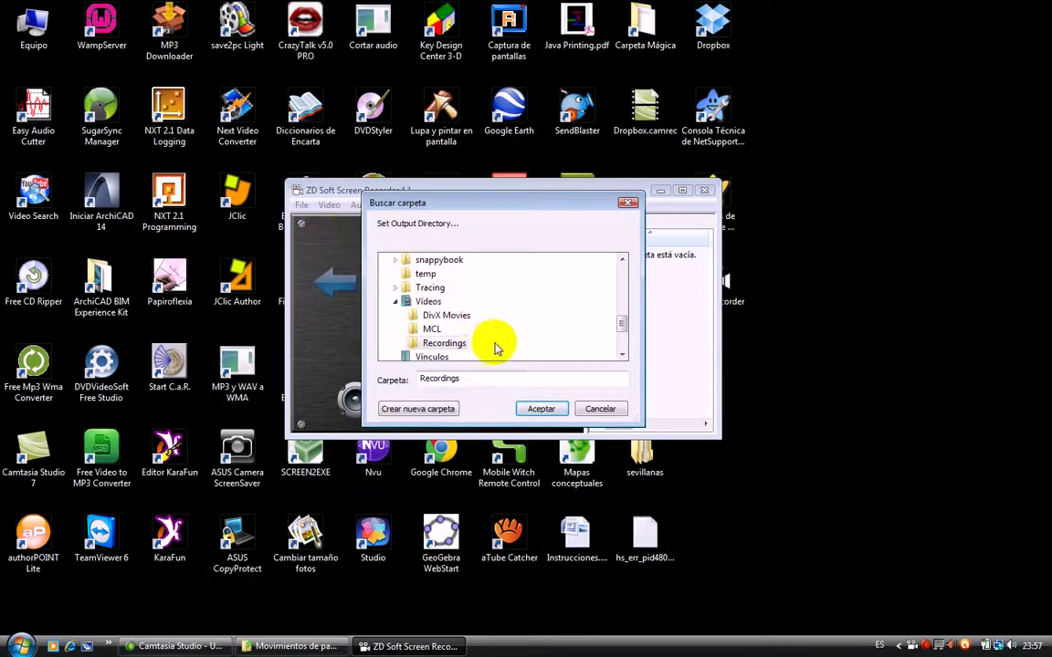
pyautogui.moveTo(621, 321); pyautogui.dragTo(621, 264)
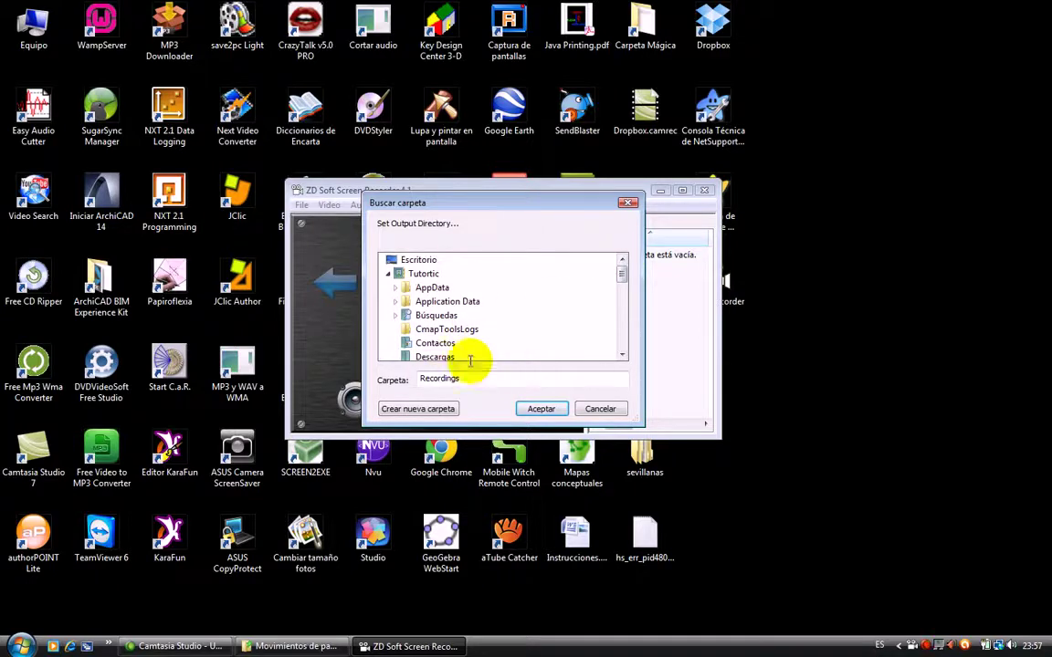
pyautogui.click(599, 410)
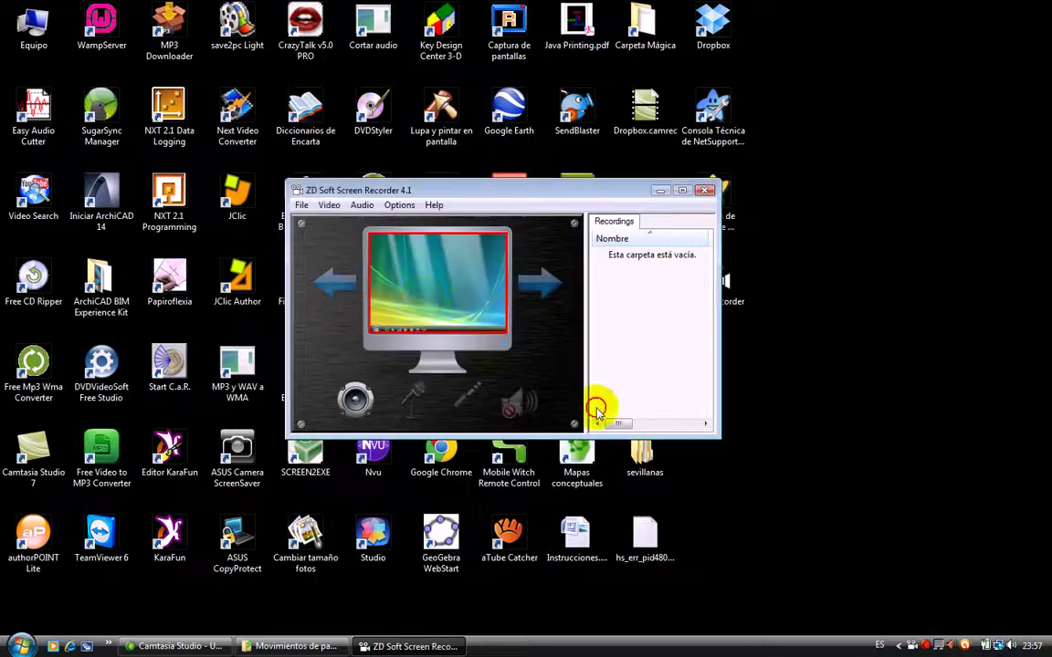
# Switch to capturing a selected view and resize its region to enclose the first five rows of desktop icons.
pyautogui.click(301, 206)
pyautogui.moveTo(331, 209)
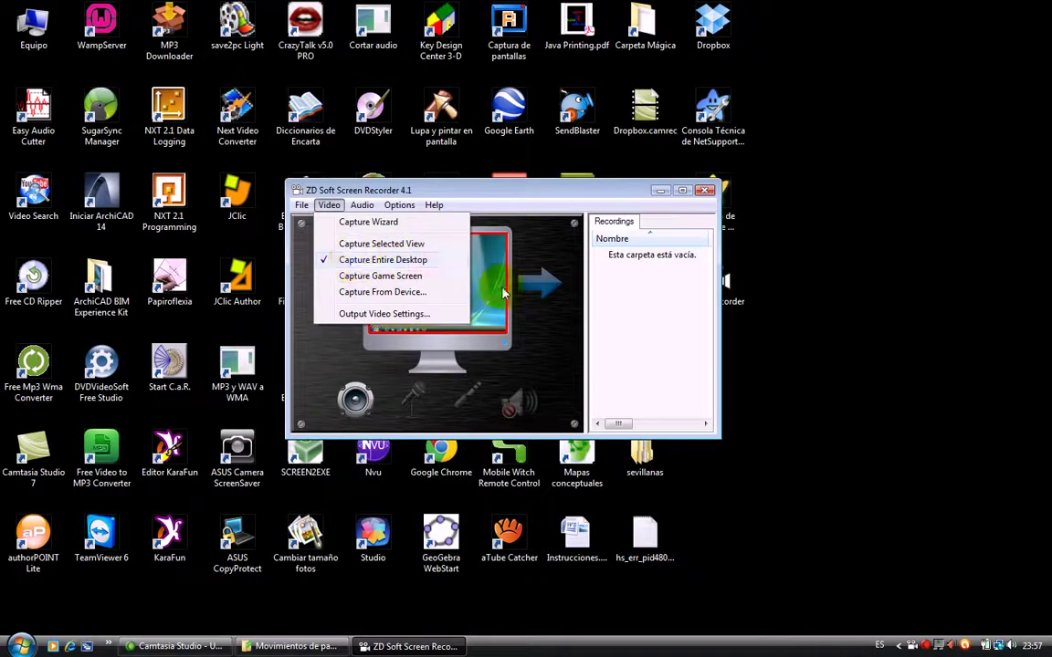
pyautogui.click(381, 245)
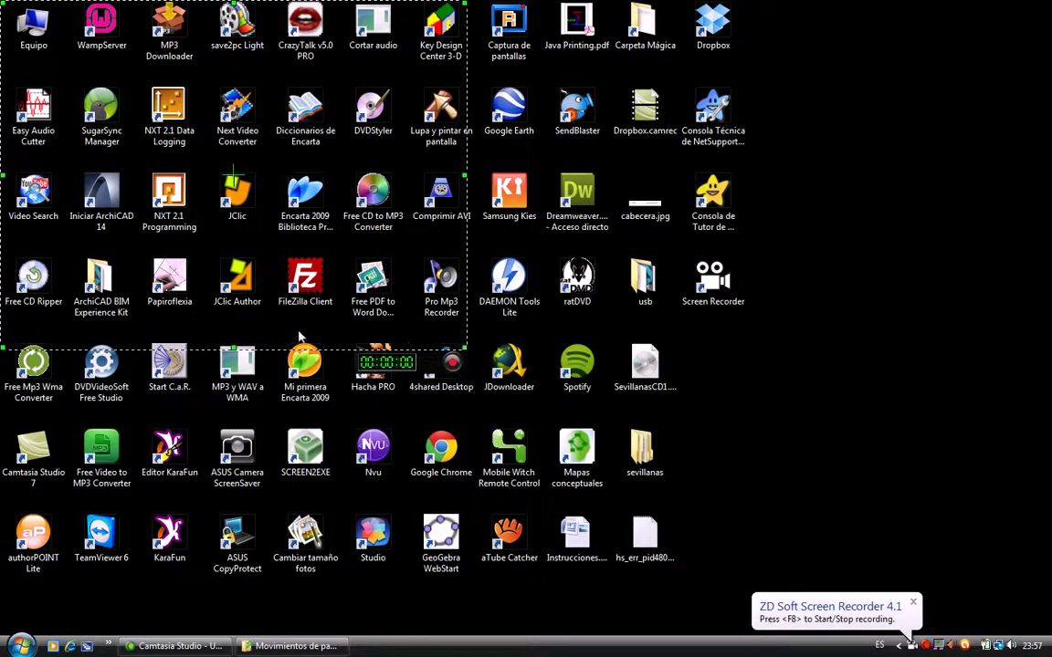
pyautogui.moveTo(467, 349); pyautogui.dragTo(826, 427)
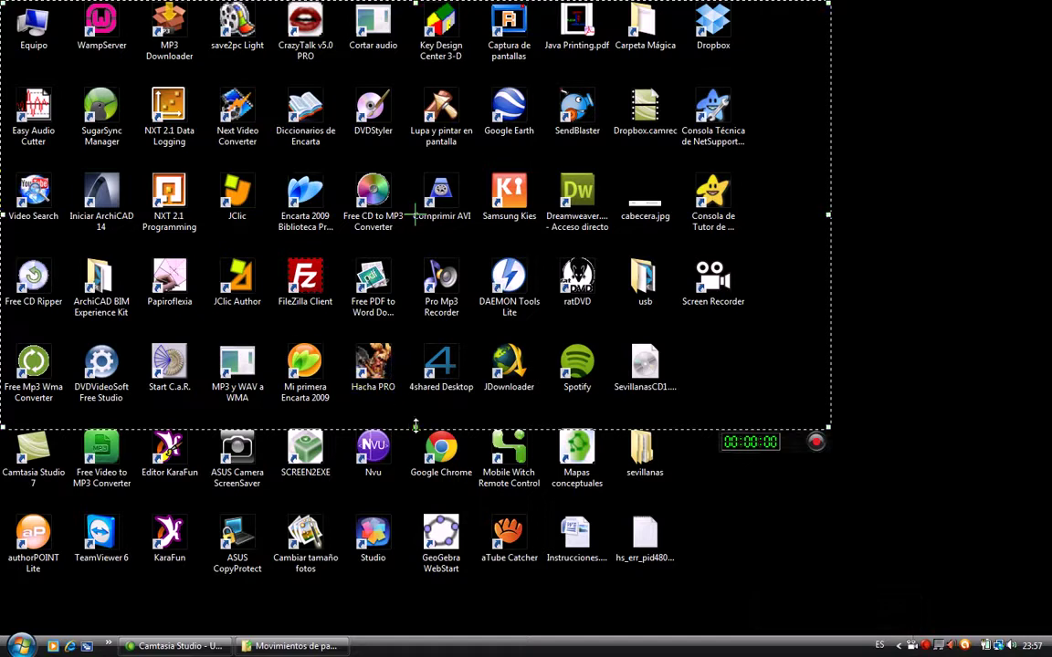
pyautogui.moveTo(415, 425); pyautogui.dragTo(415, 409)
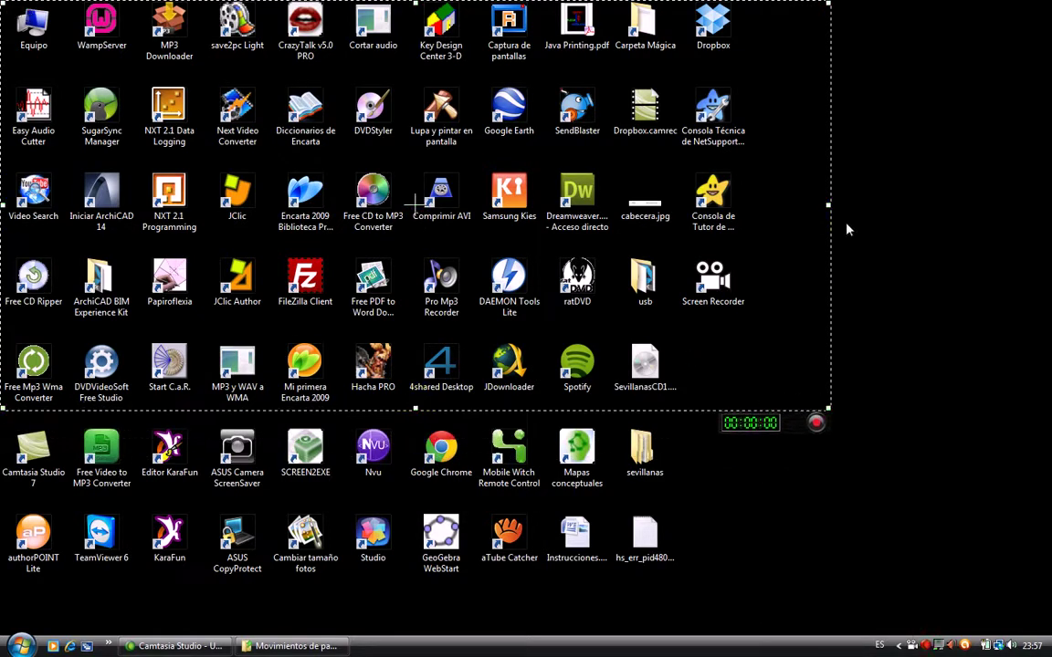
# Narrow the selected capture region so its right edge ends just past the last column of desktop icons.
pyautogui.moveTo(828, 205); pyautogui.dragTo(774, 211)
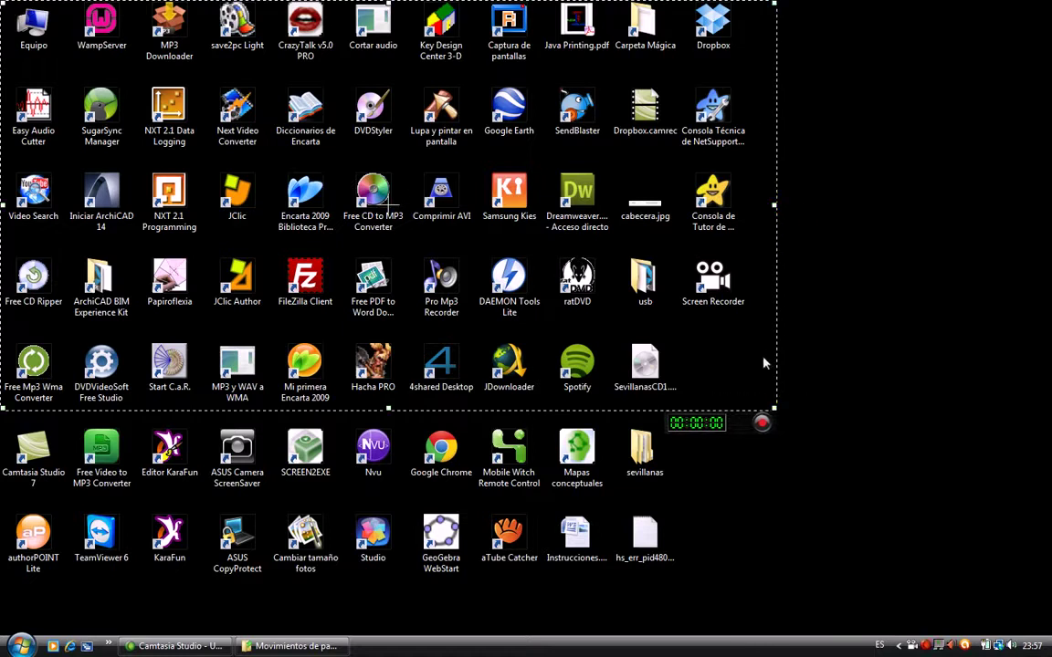
pyautogui.click(763, 426)
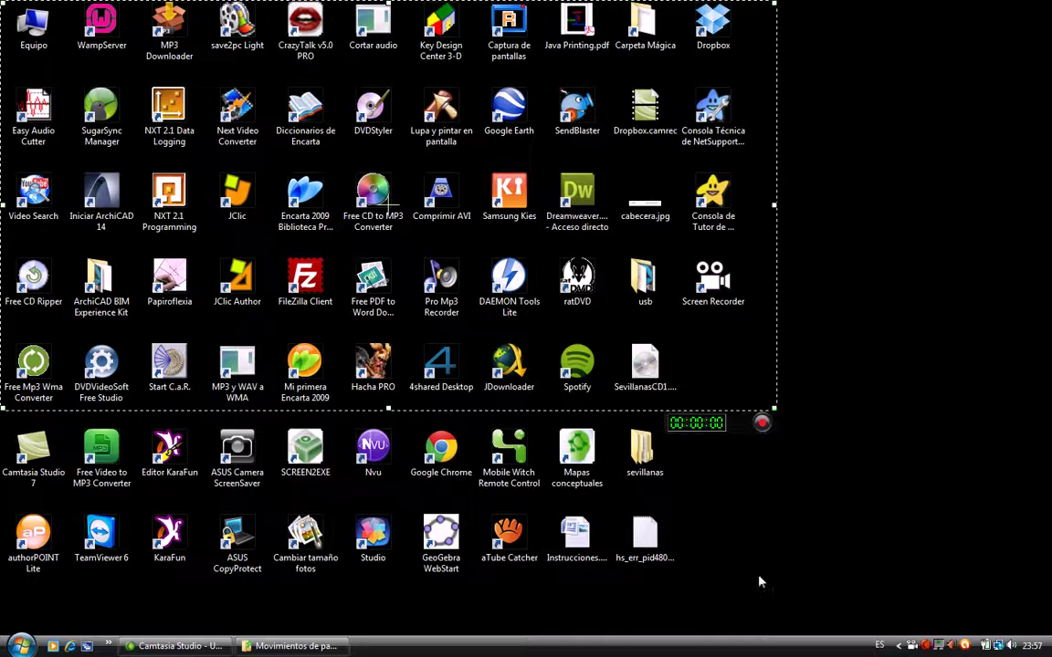
# Reopen the recorder's main window and switch the capture source to the entire desktop.
pyautogui.click(910, 646)
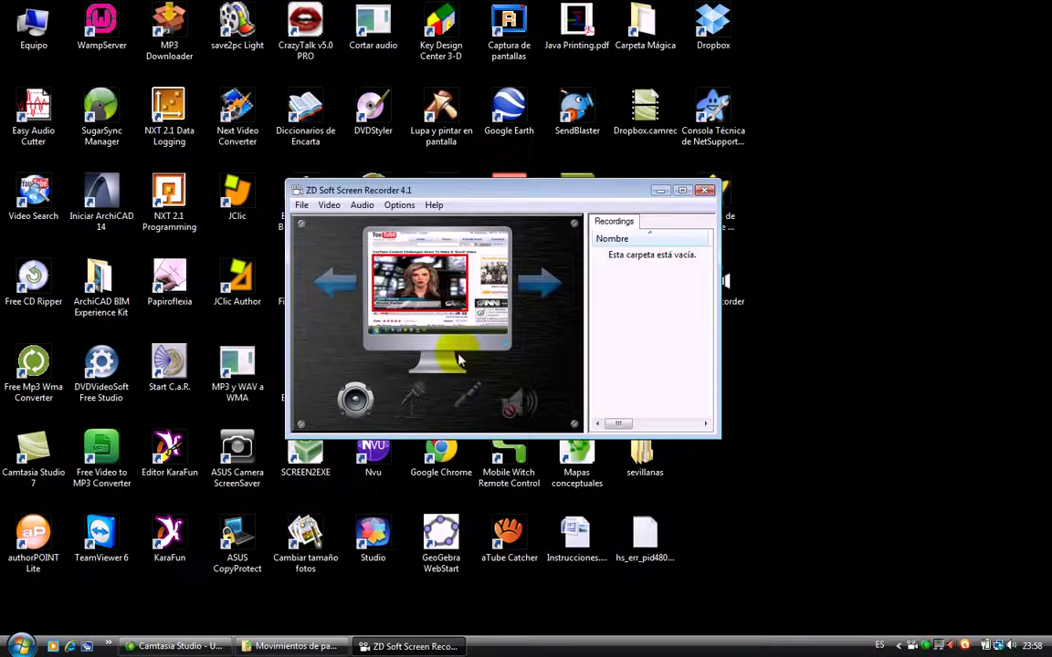
pyautogui.click(322, 281)
pyautogui.click(323, 281)
pyautogui.click(322, 281)
pyautogui.click(322, 282)
pyautogui.click(329, 205)
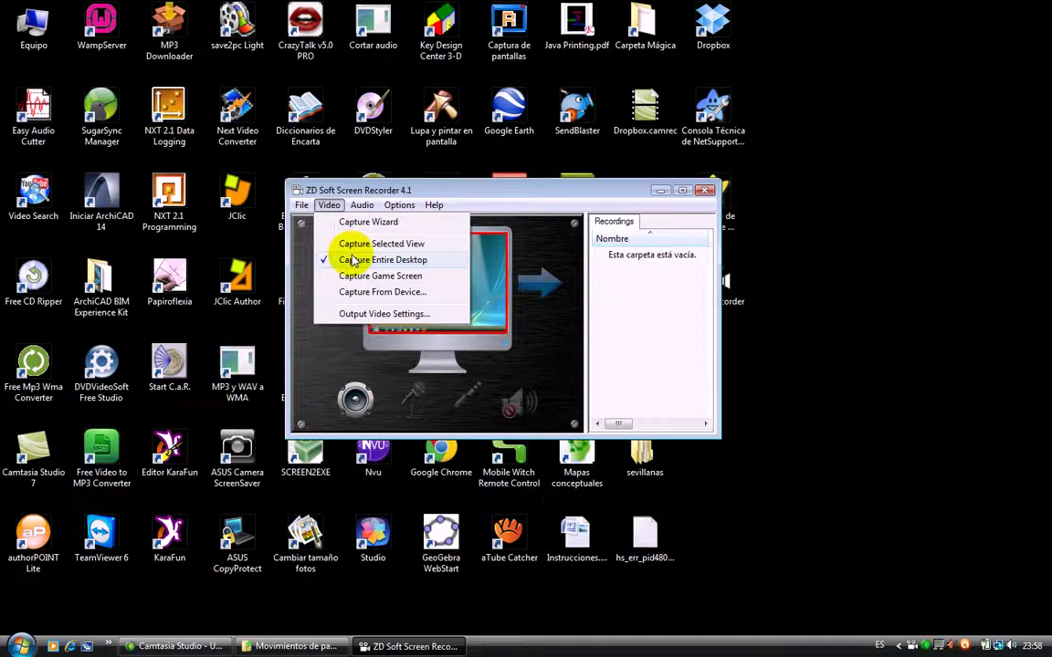
pyautogui.click(362, 205)
pyautogui.click(362, 206)
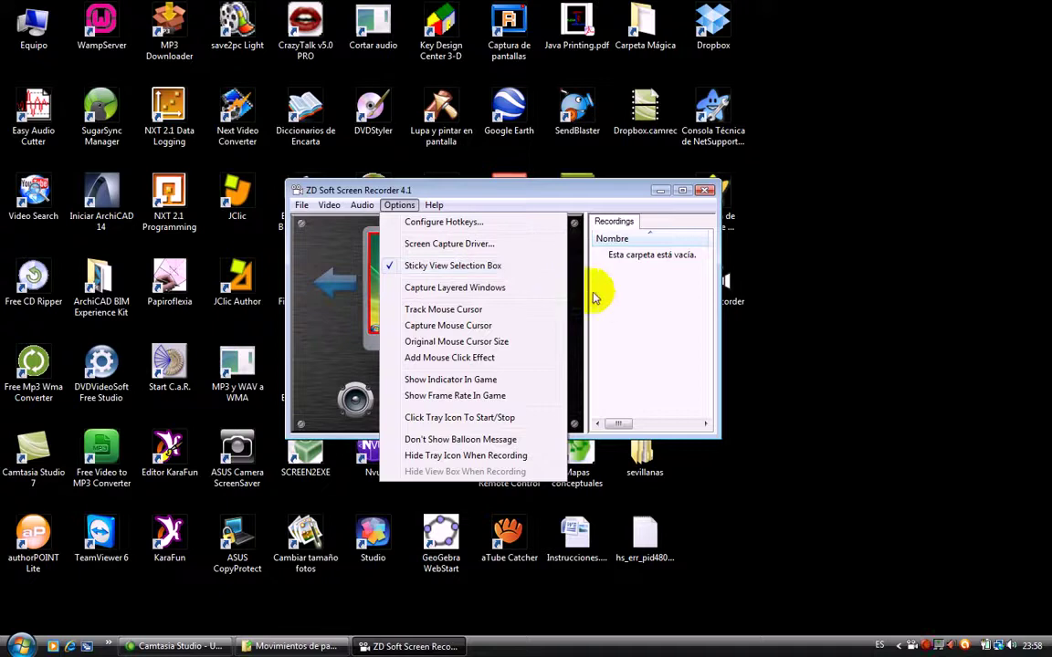
pyautogui.click(624, 309)
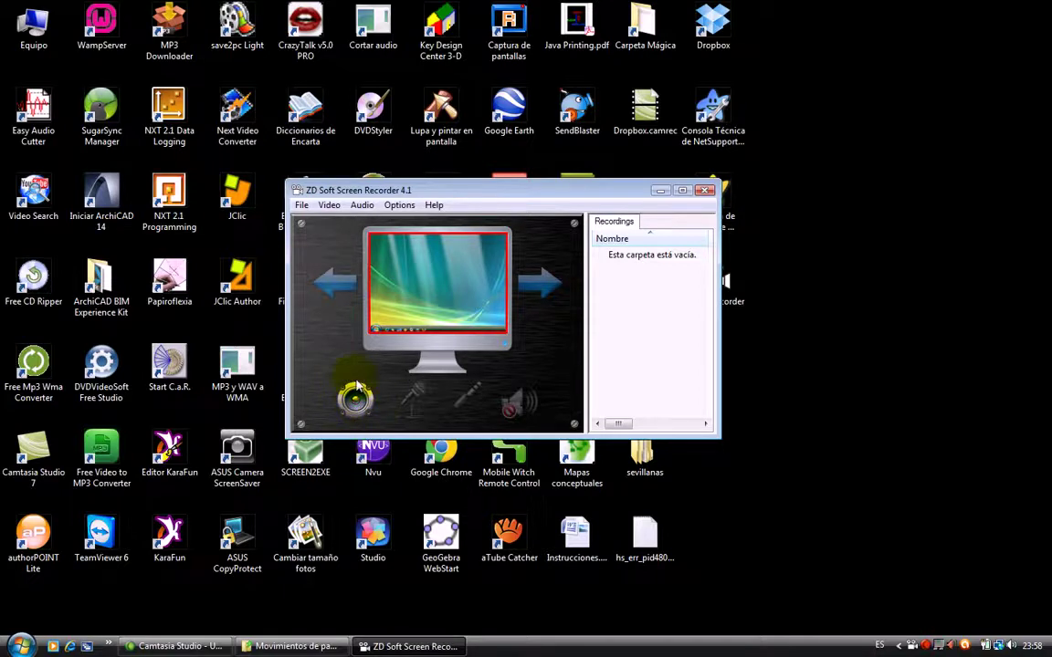
# Try the microphone and audio device sources, cancel the device selection and turn off audio capture.
pyautogui.click(415, 403)
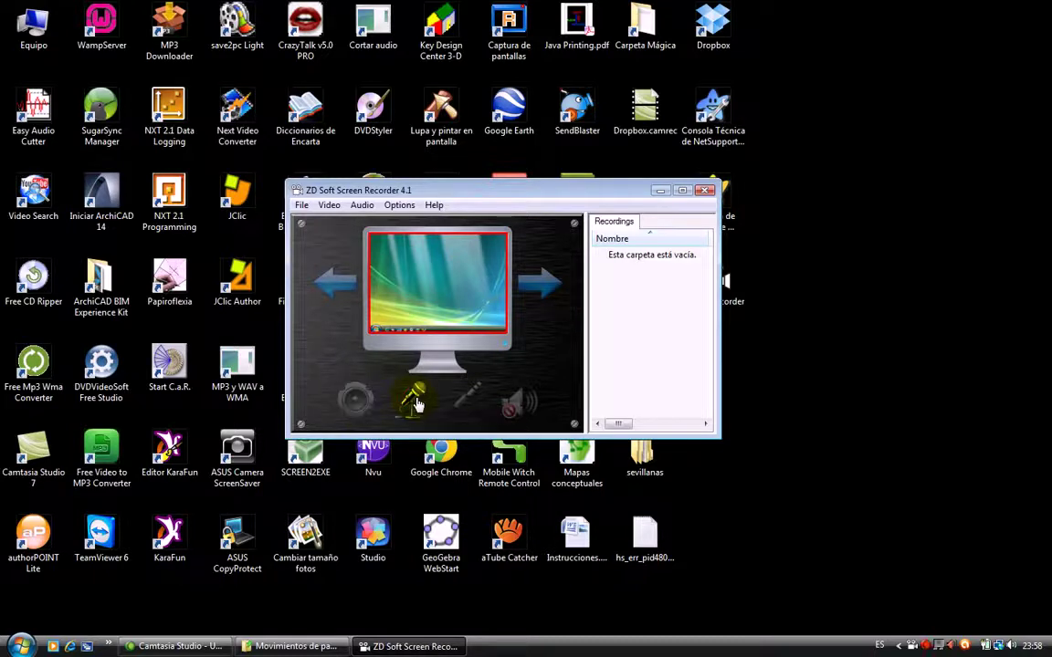
pyautogui.click(468, 393)
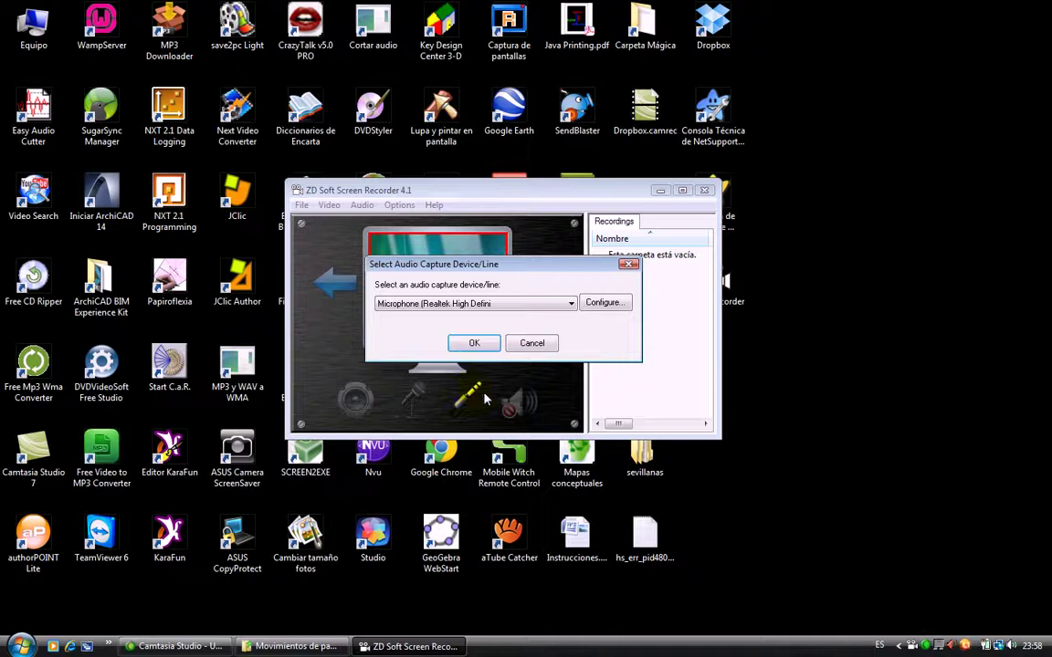
pyautogui.click(533, 344)
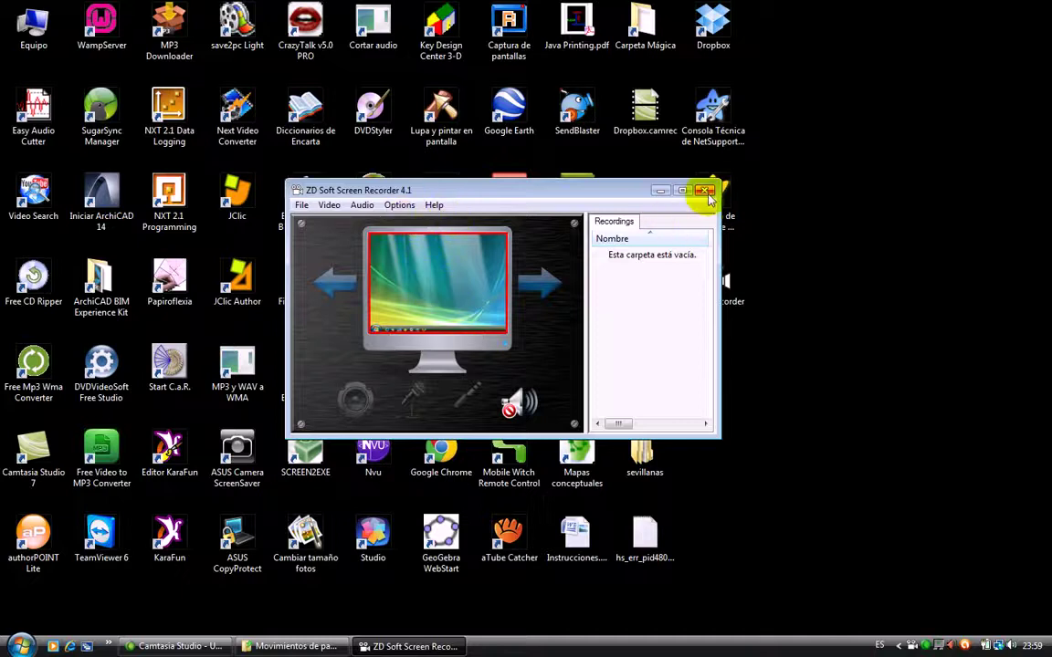
# Minimize the recorder to the notification area, dismiss its hint and show the main window again.
pyautogui.click(660, 191)
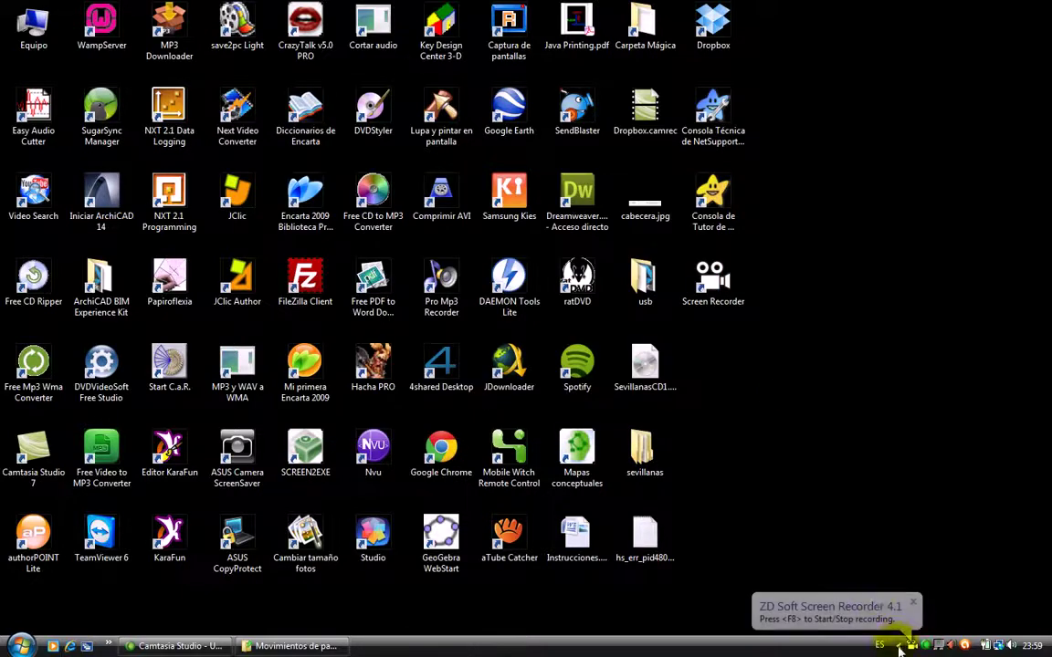
pyautogui.click(913, 604)
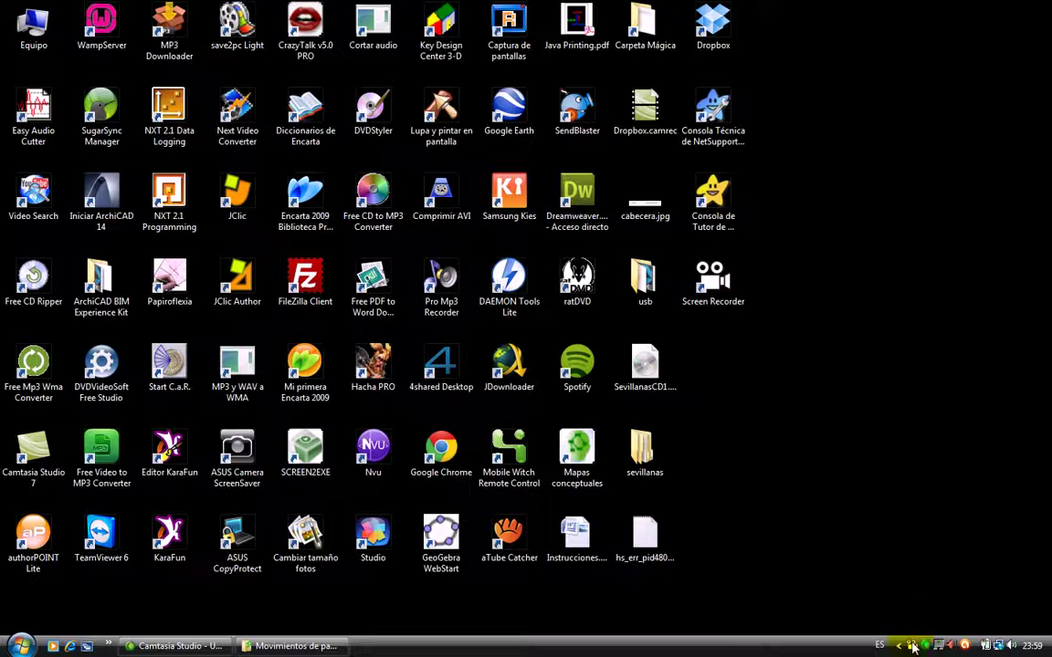
pyautogui.rightClick(911, 645)
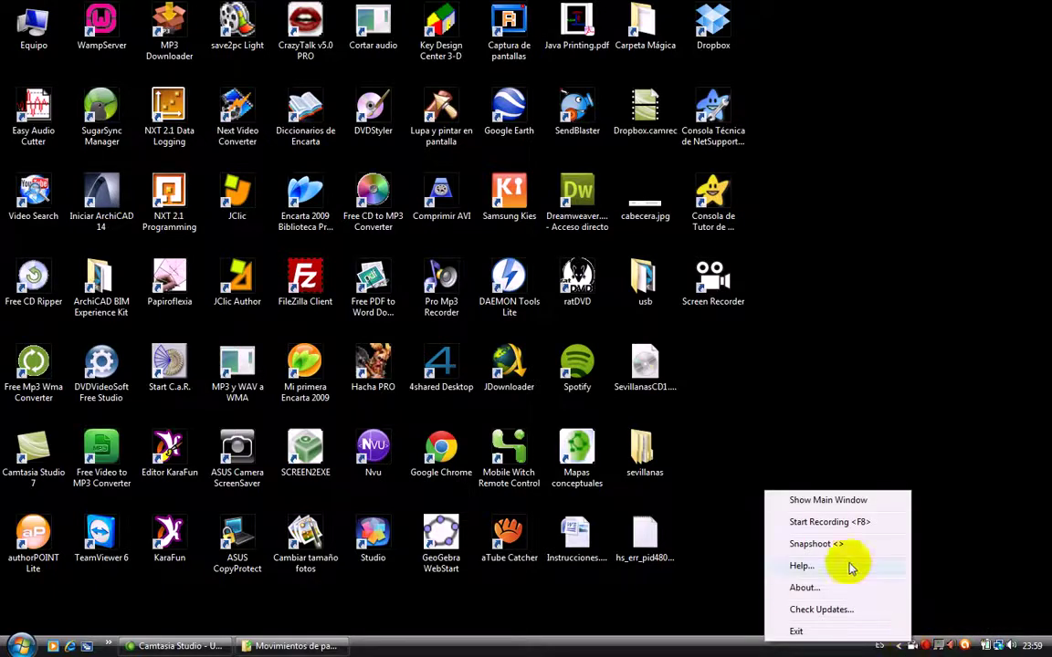
pyautogui.click(828, 501)
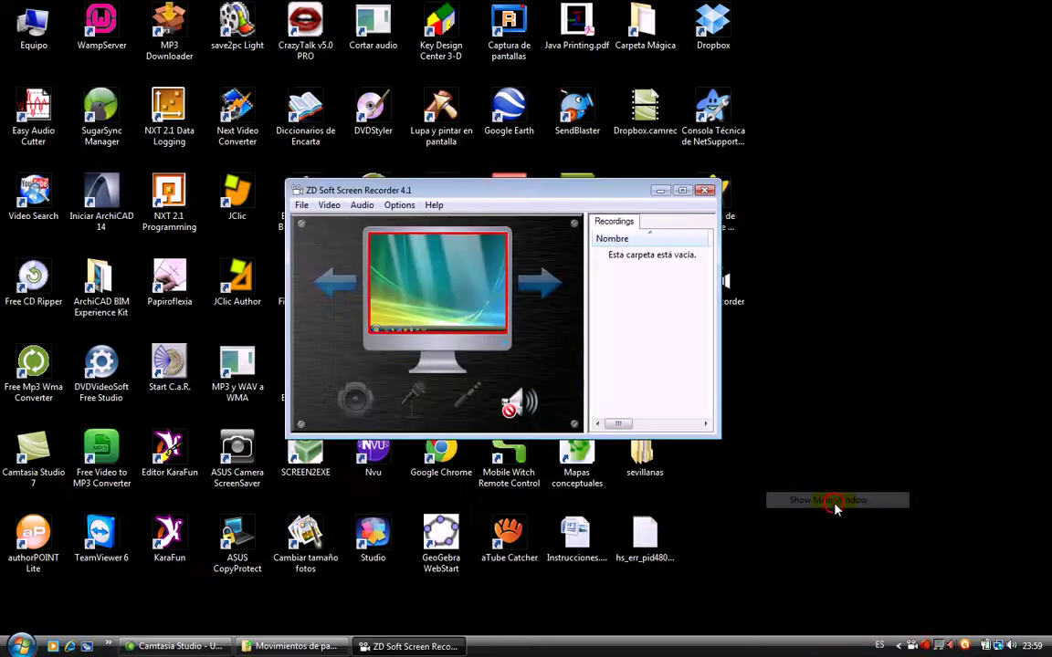
# Open the hotkey configuration, try the Shift modifier for Start/Stop, and clear the Ctrl modifier from the Pause/Resume hotkey.
pyautogui.click(398, 206)
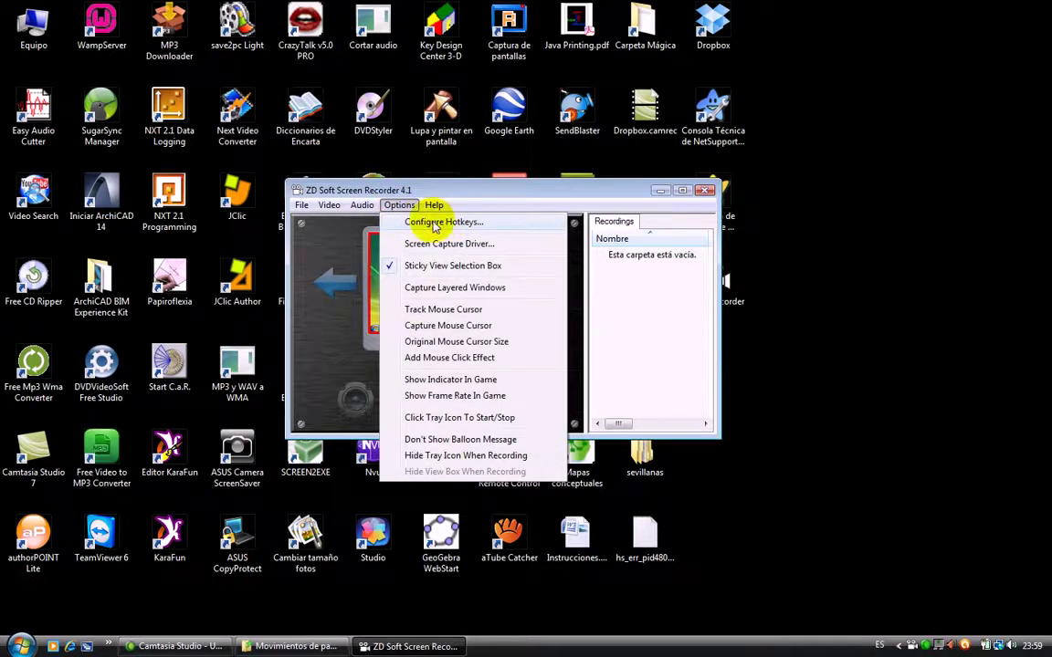
pyautogui.click(435, 228)
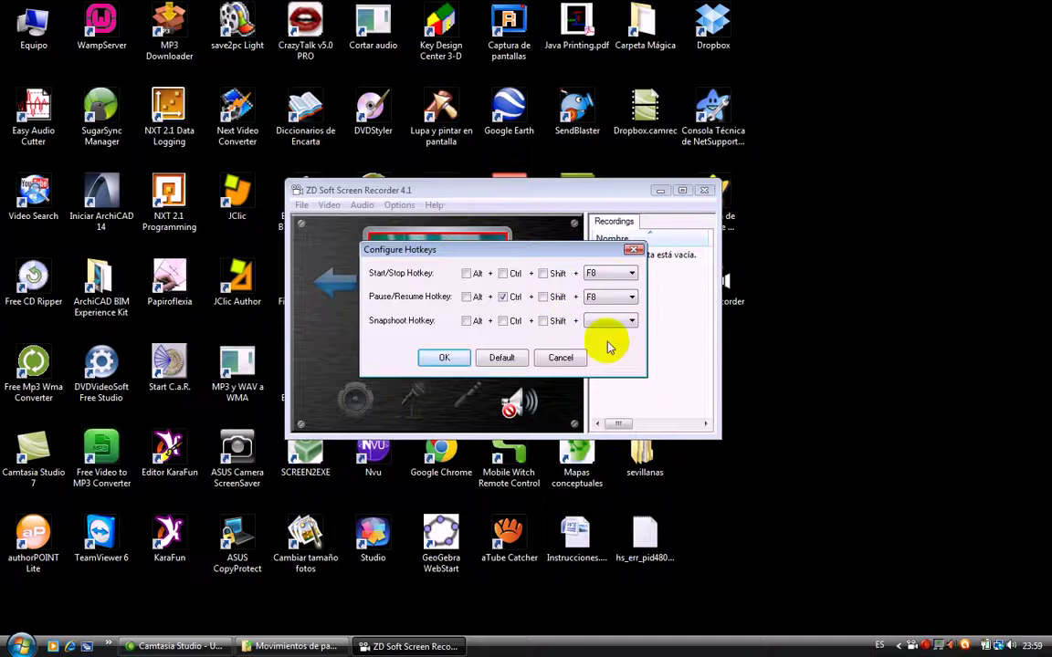
pyautogui.click(543, 273)
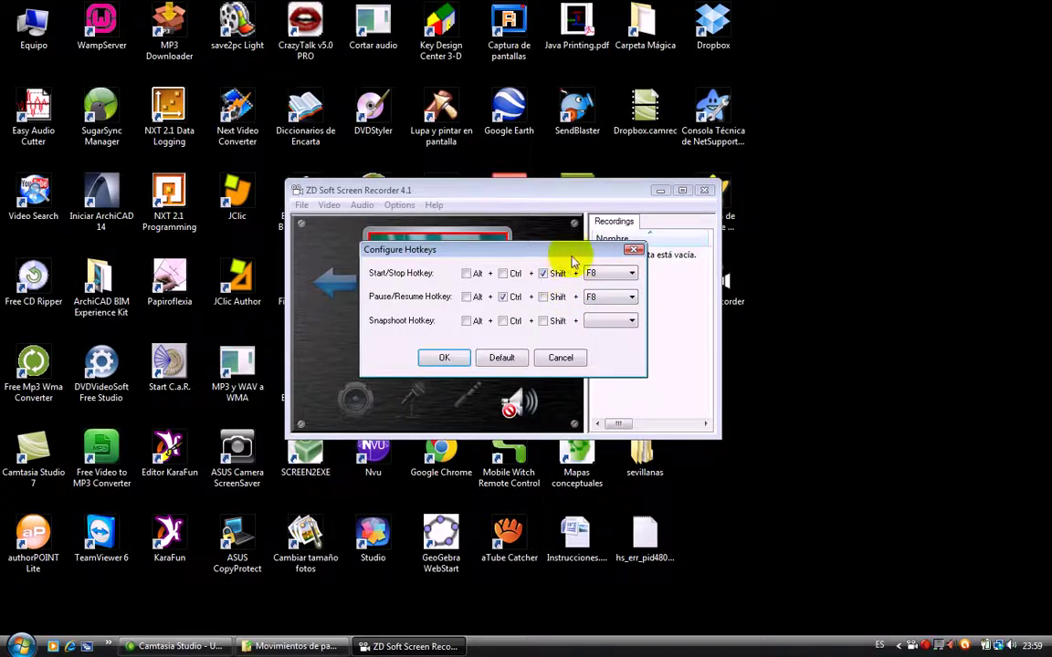
pyautogui.moveTo(568, 261); pyautogui.dragTo(501, 291)
pyautogui.click(476, 304)
pyautogui.click(437, 328)
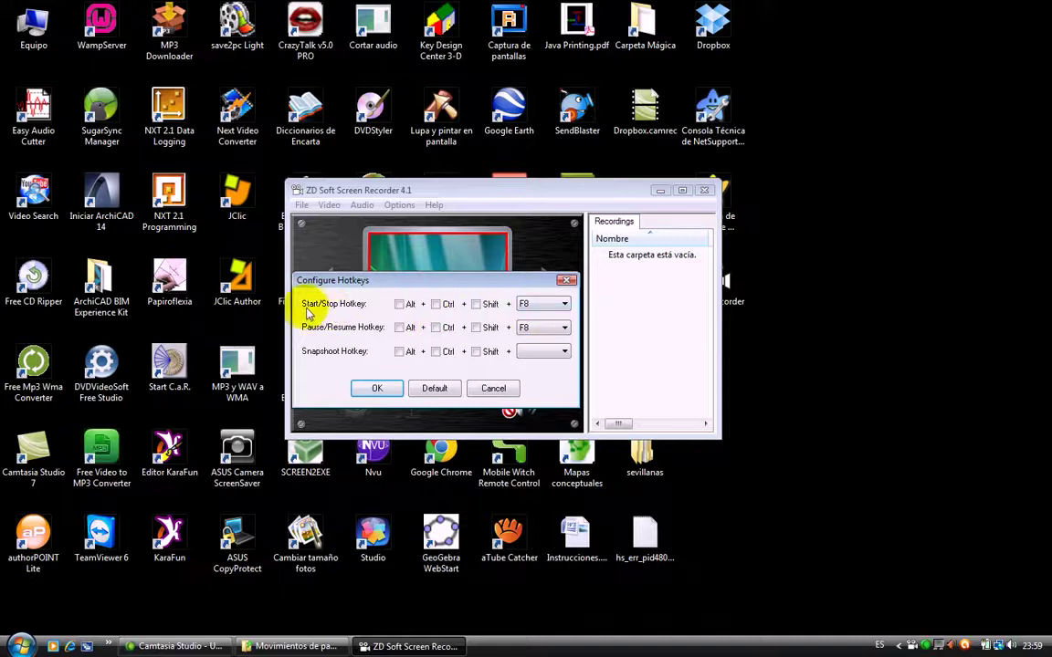
# Look over the keys available for Start/Stop, set the Pause/Resume hotkey to F2 and save the hotkeys.
pyautogui.click(563, 304)
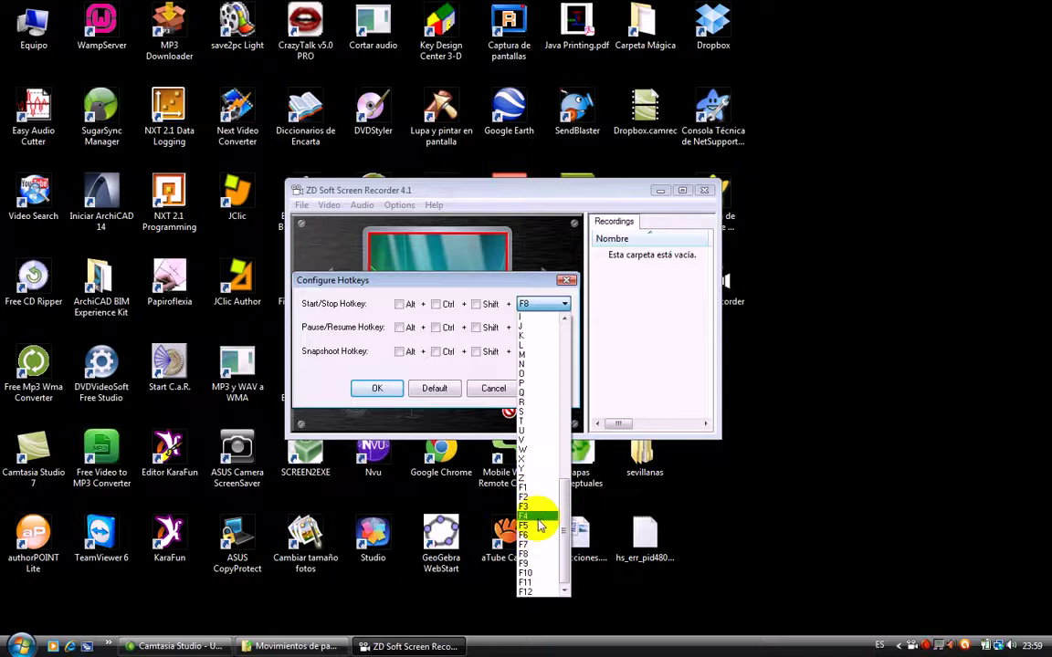
pyautogui.scroll(-5, 561, 454)
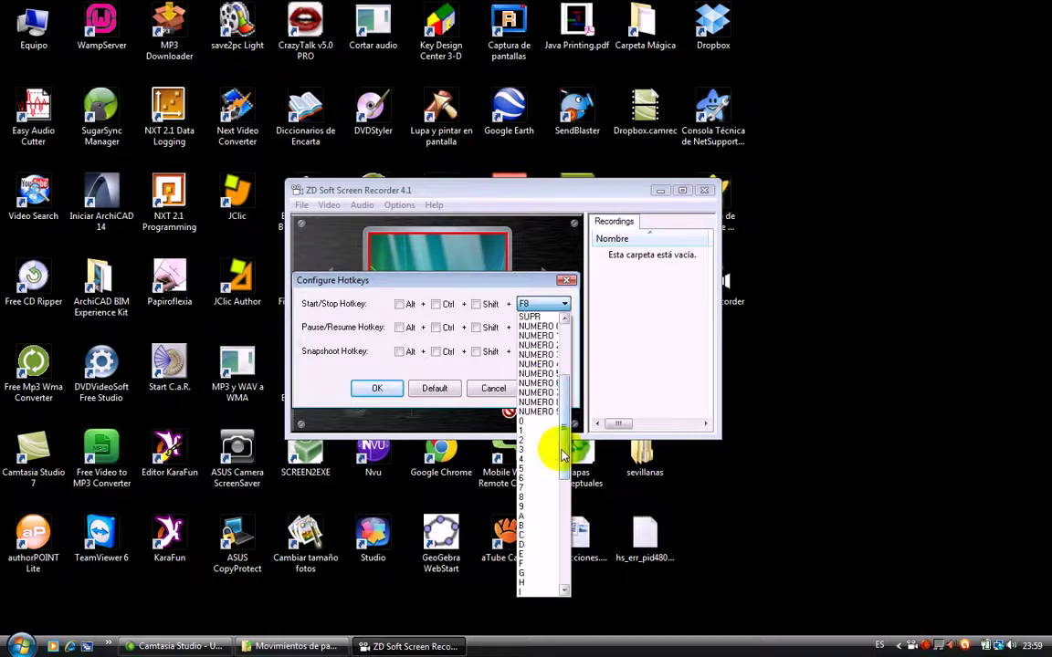
pyautogui.click(535, 302)
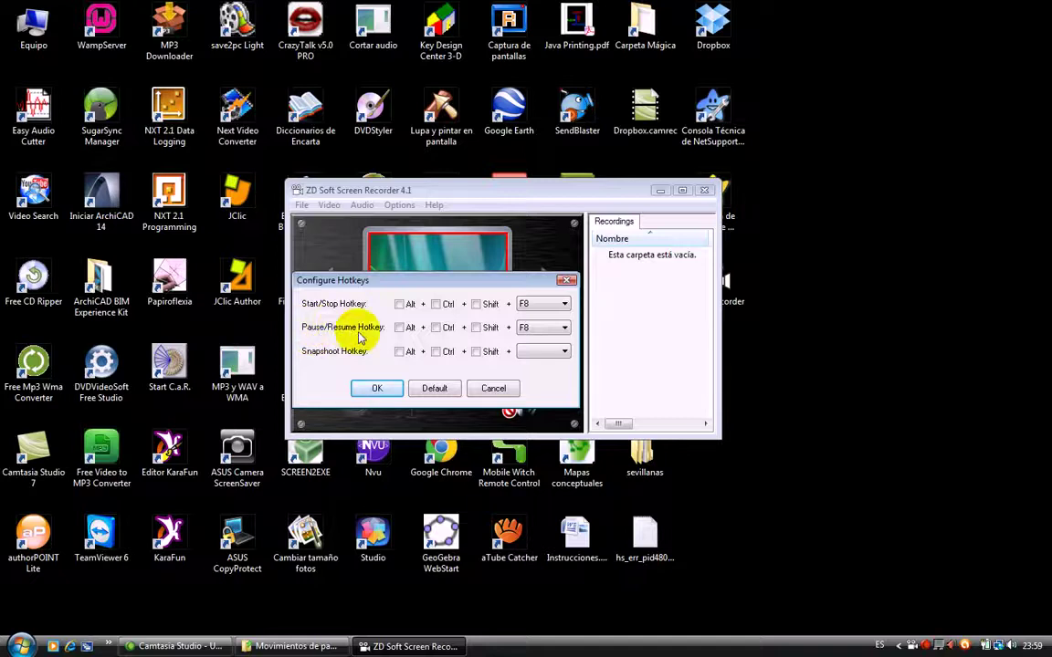
pyautogui.click(562, 329)
pyautogui.click(526, 520)
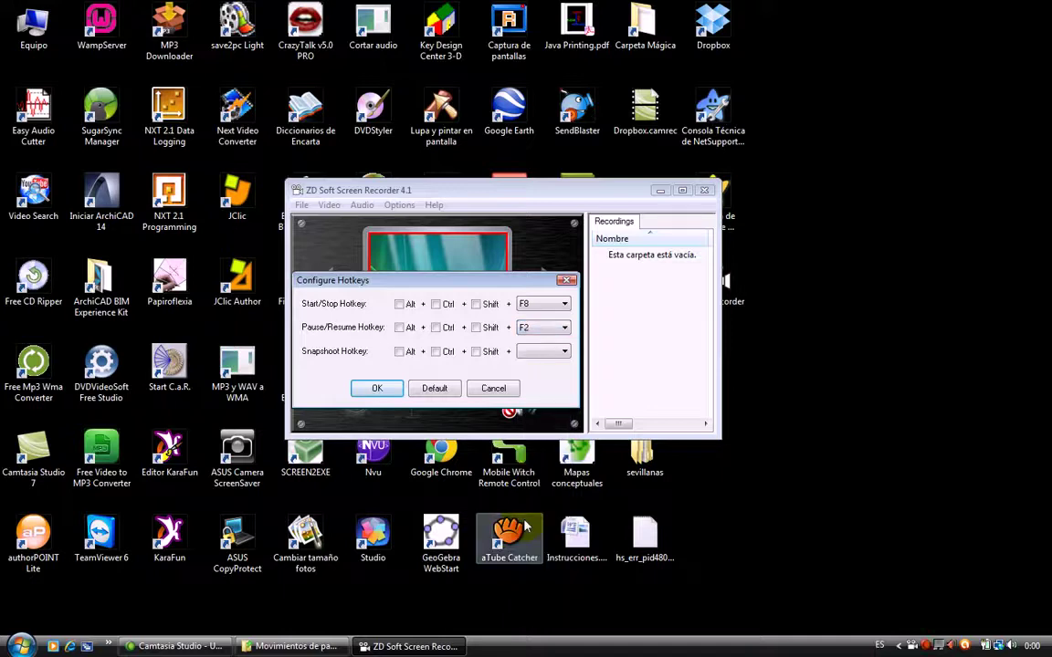
pyautogui.click(377, 390)
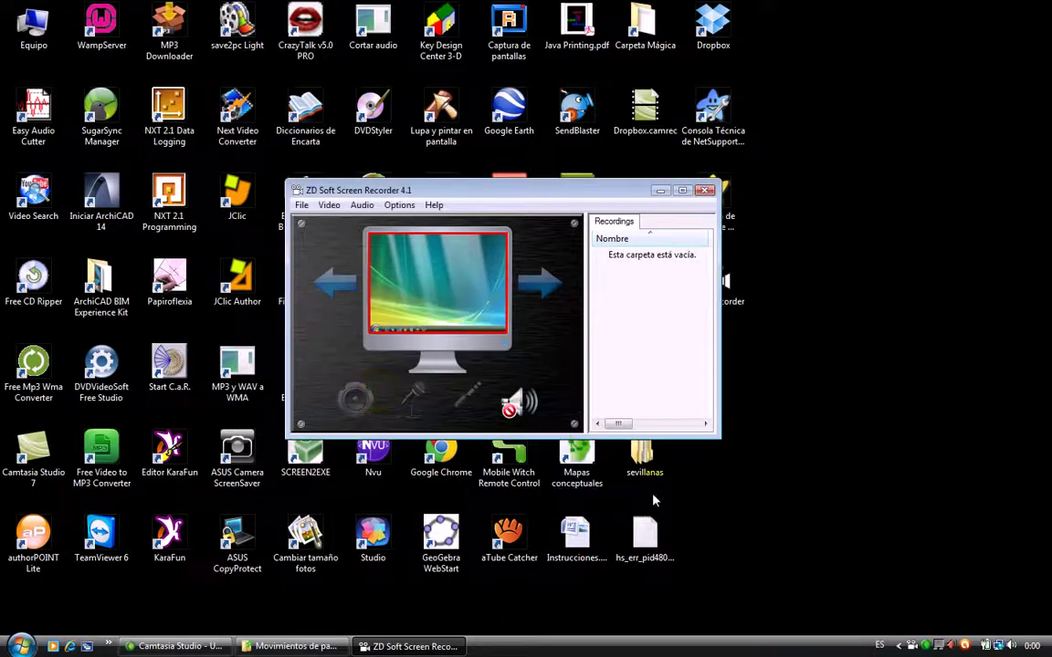
# Record the entire desktop for about 17 seconds, stop the recording and bring back the recorder's main window.
pyautogui.press('F9')
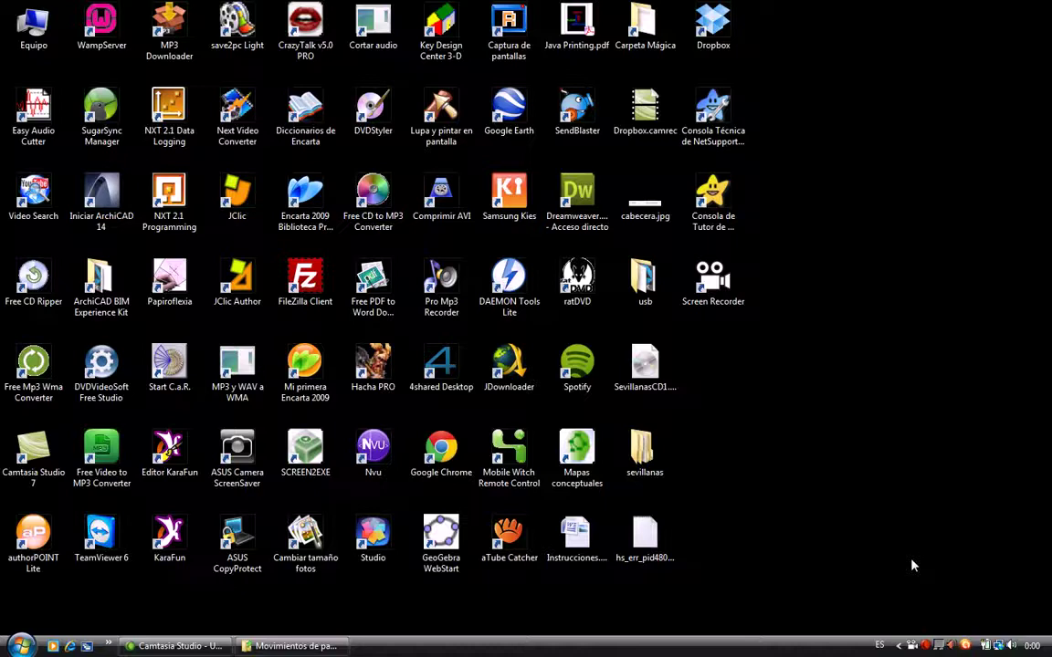
pyautogui.click(902, 646)
pyautogui.click(899, 646)
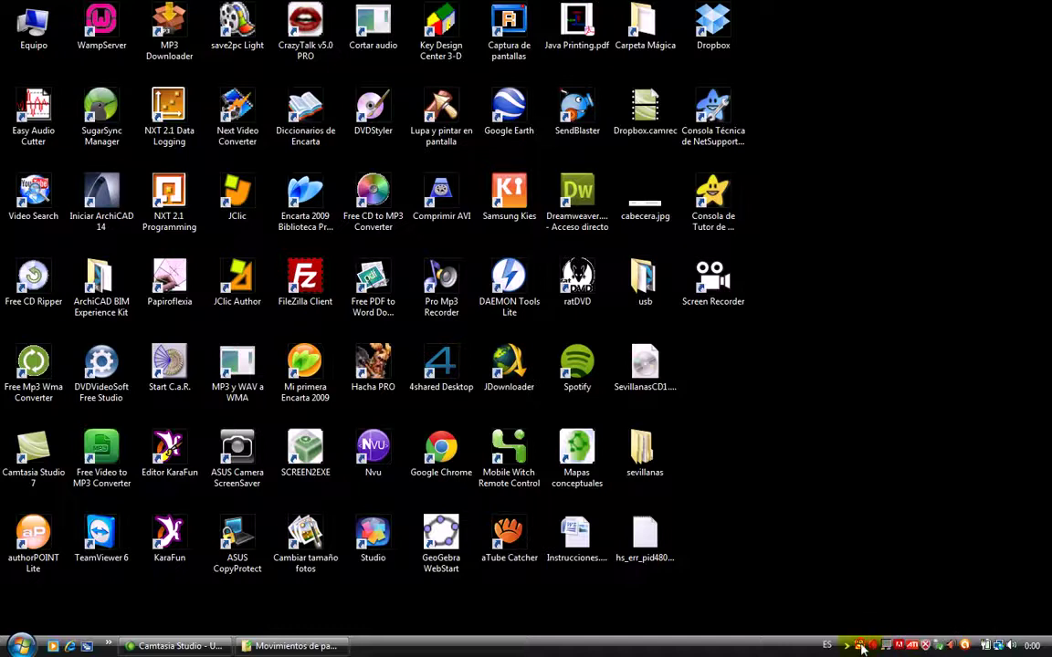
pyautogui.rightClick(862, 647)
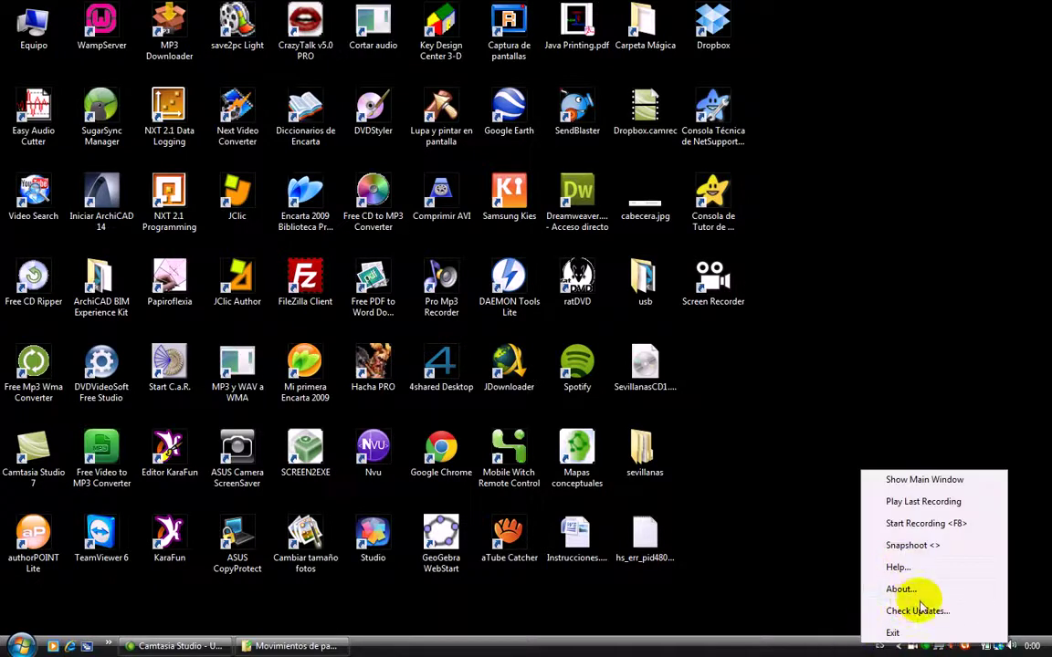
pyautogui.click(906, 480)
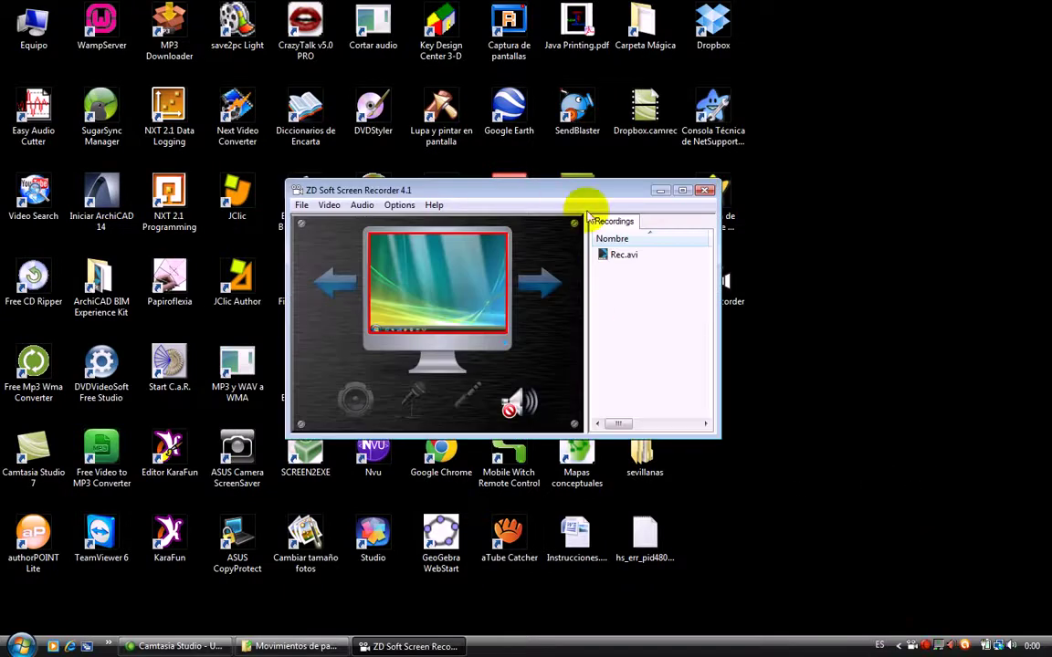
# Play back the recording Rec.avi, and exit Screen Recorder.
pyautogui.moveTo(632, 259)
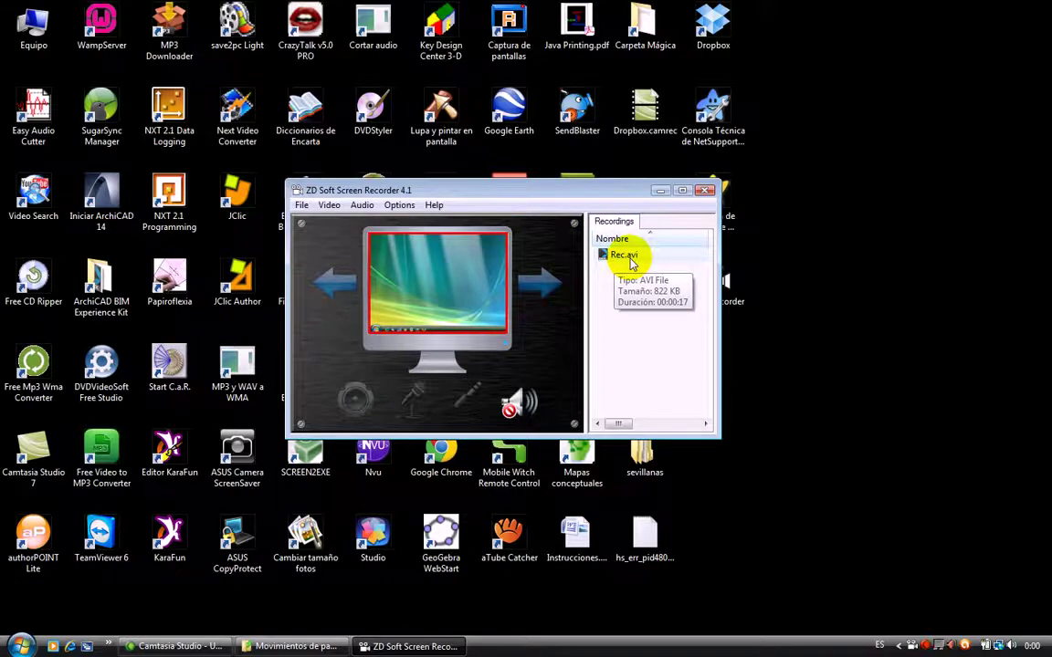
pyautogui.doubleClick(626, 259)
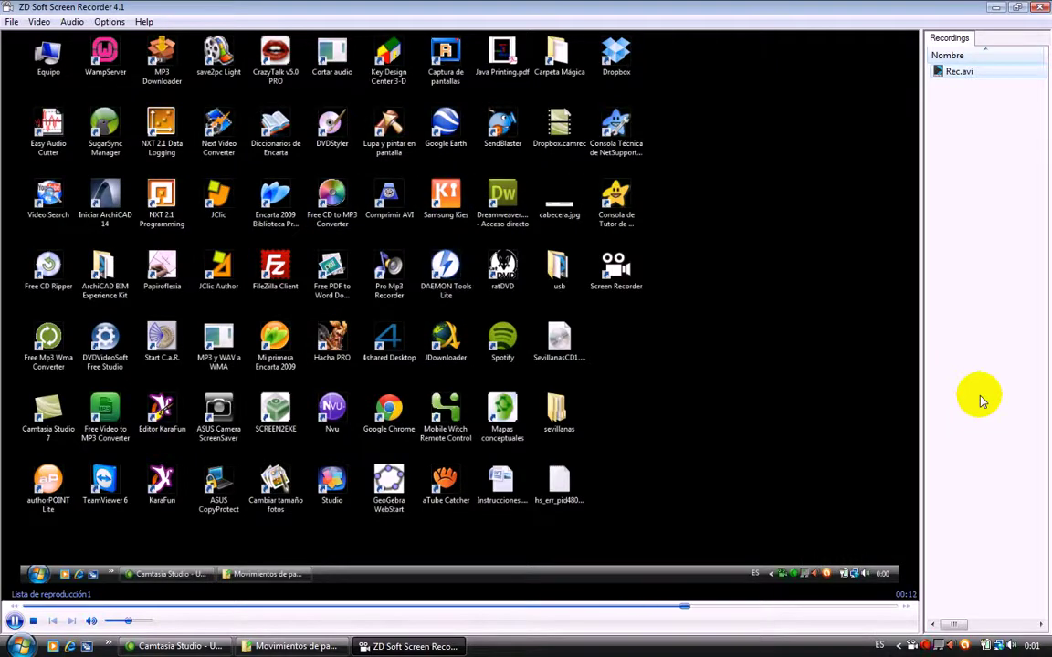
pyautogui.click(1042, 9)
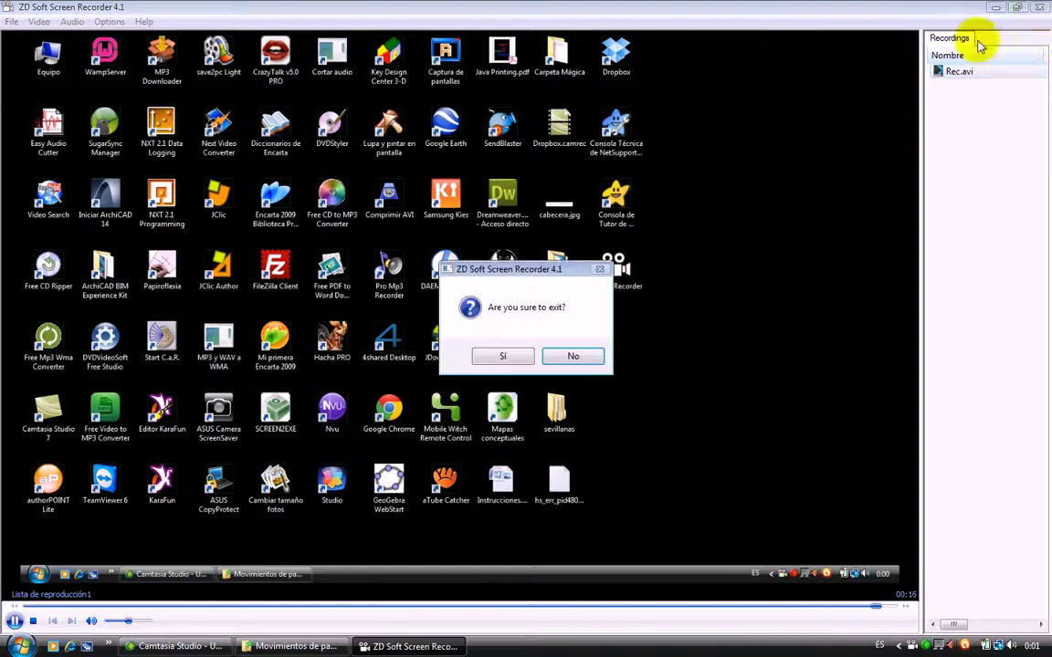
pyautogui.click(504, 357)
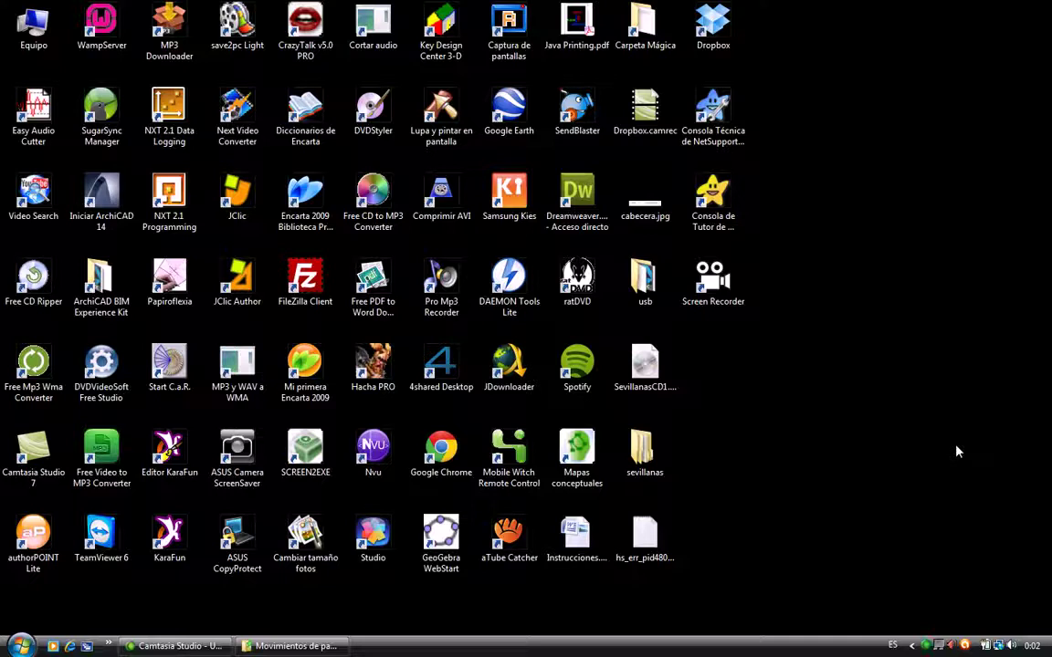
pyautogui.click(927, 645)
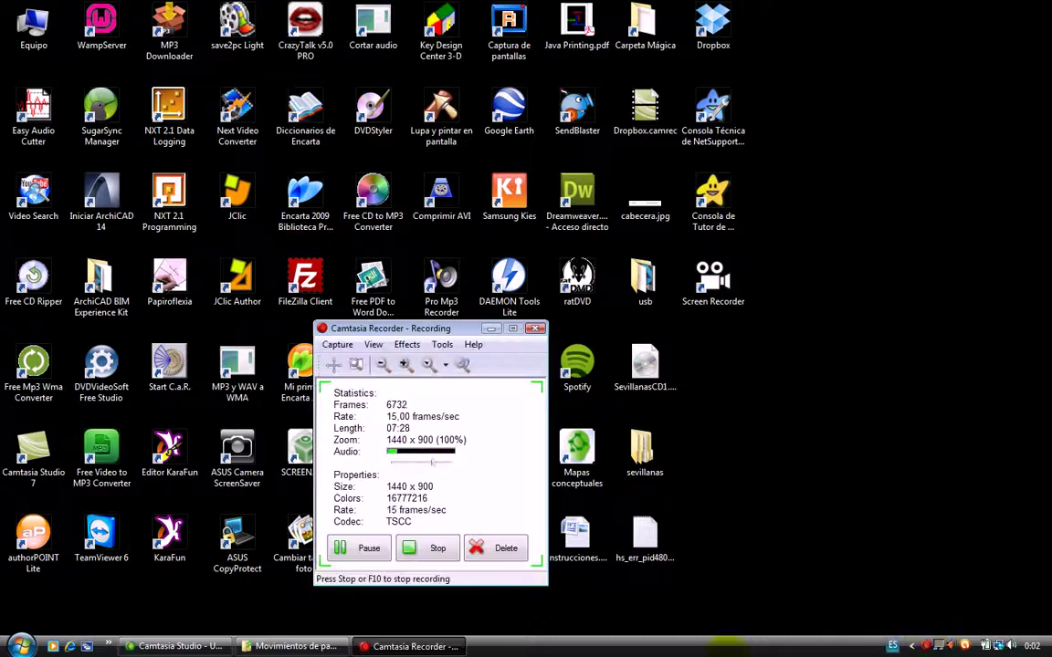